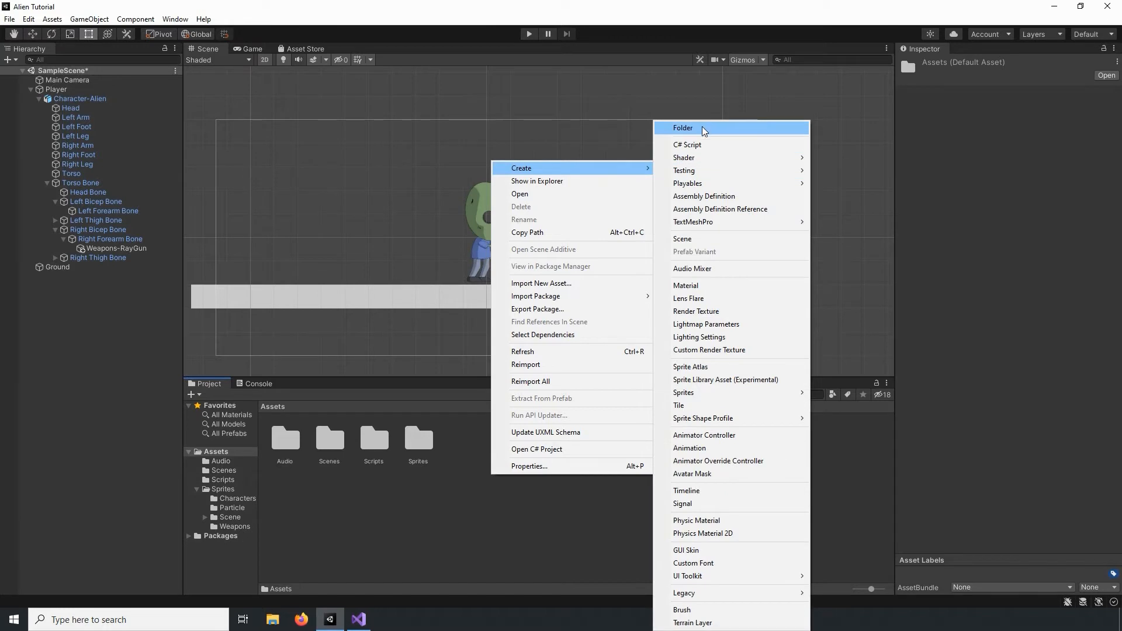
# Create a folder named Animation inside Assets and open it.
pyautogui.write('Animation')
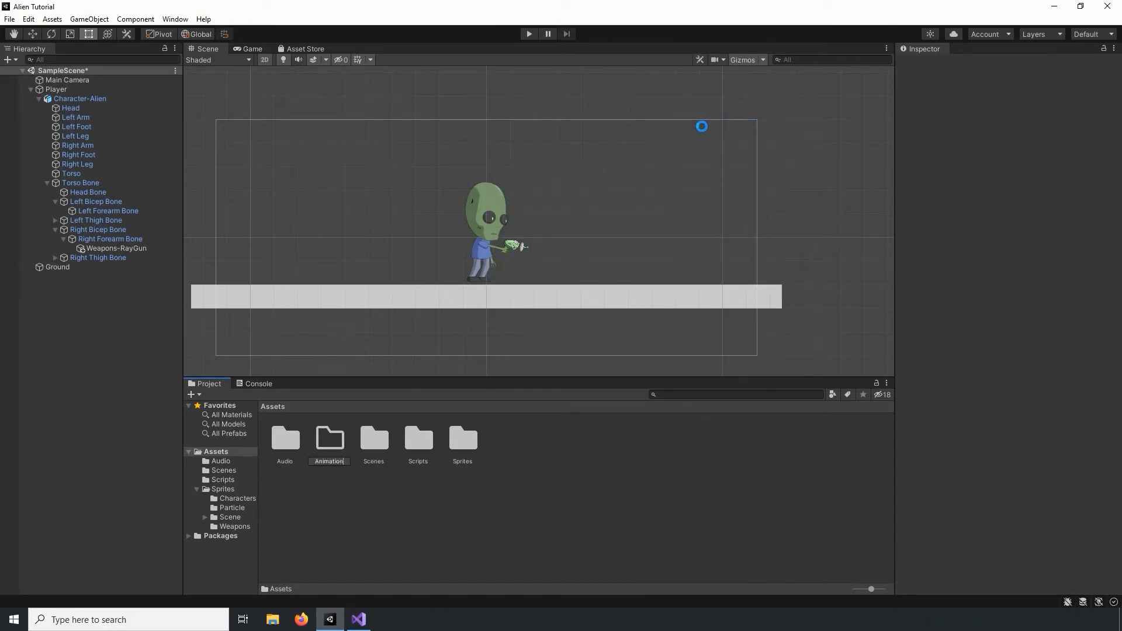
pyautogui.press('Return')
pyautogui.doubleClick(285, 439)
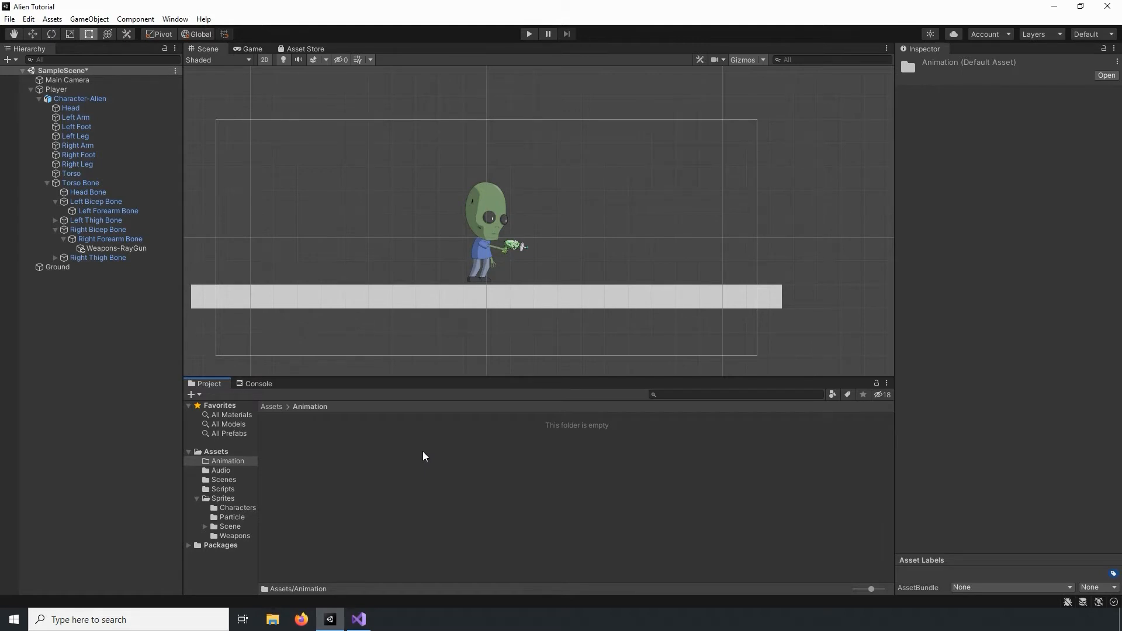
# Create an Animator Controller named Player in the Animation folder.
pyautogui.rightClick(436, 473)
pyautogui.moveTo(504, 170)
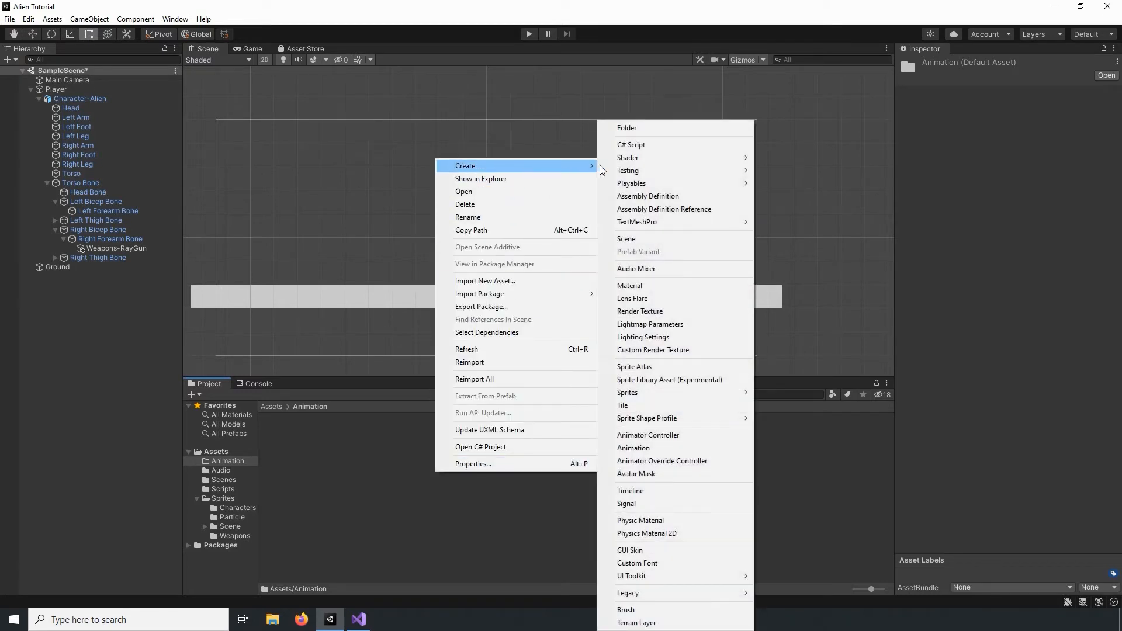
pyautogui.click(653, 435)
pyautogui.write('Player')
pyautogui.press('Return')
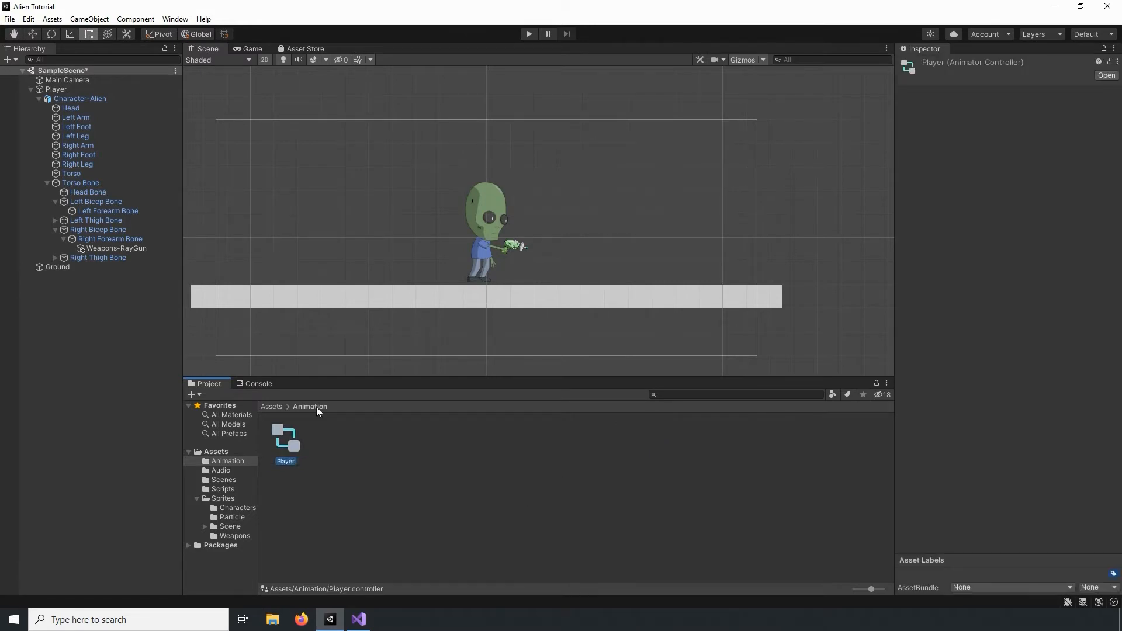
# Assign the Player animator controller to the Controller property of Character-Alien's Animator component.
pyautogui.click(75, 98)
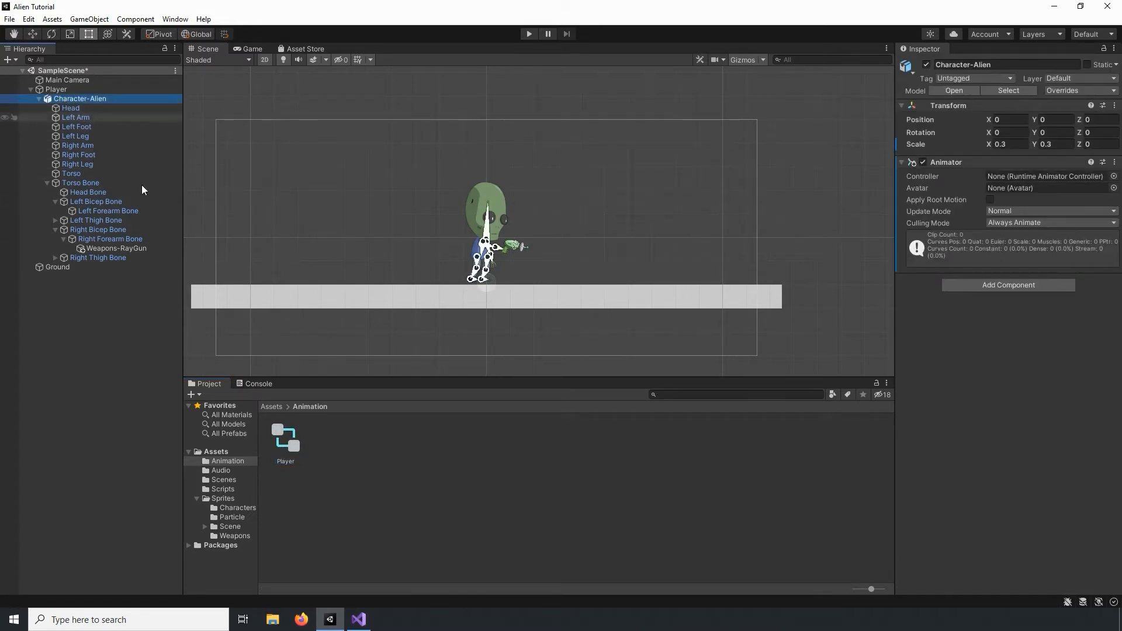
pyautogui.moveTo(285, 441); pyautogui.dragTo(1015, 181)
pyautogui.click(538, 491)
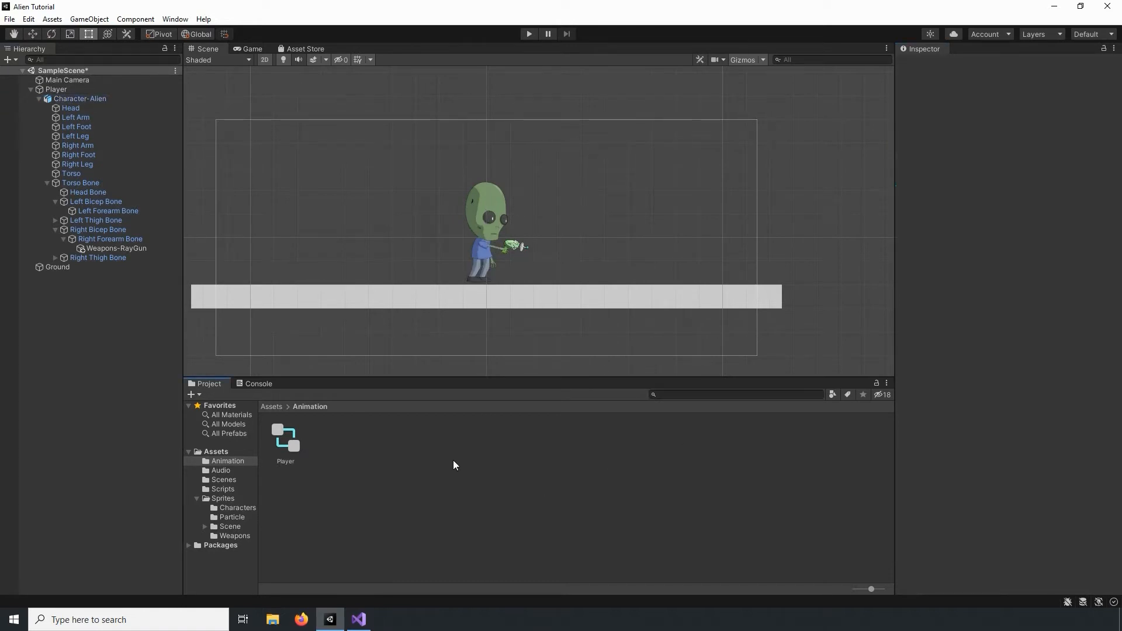
pyautogui.click(286, 444)
pyautogui.doubleClick(289, 443)
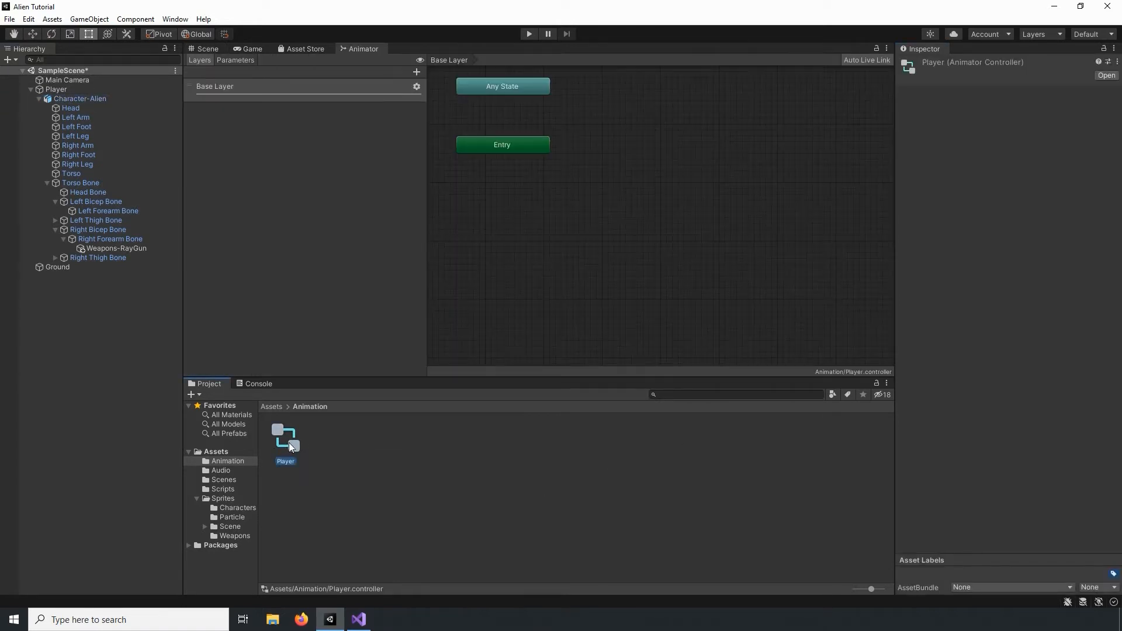
pyautogui.rightClick(355, 48)
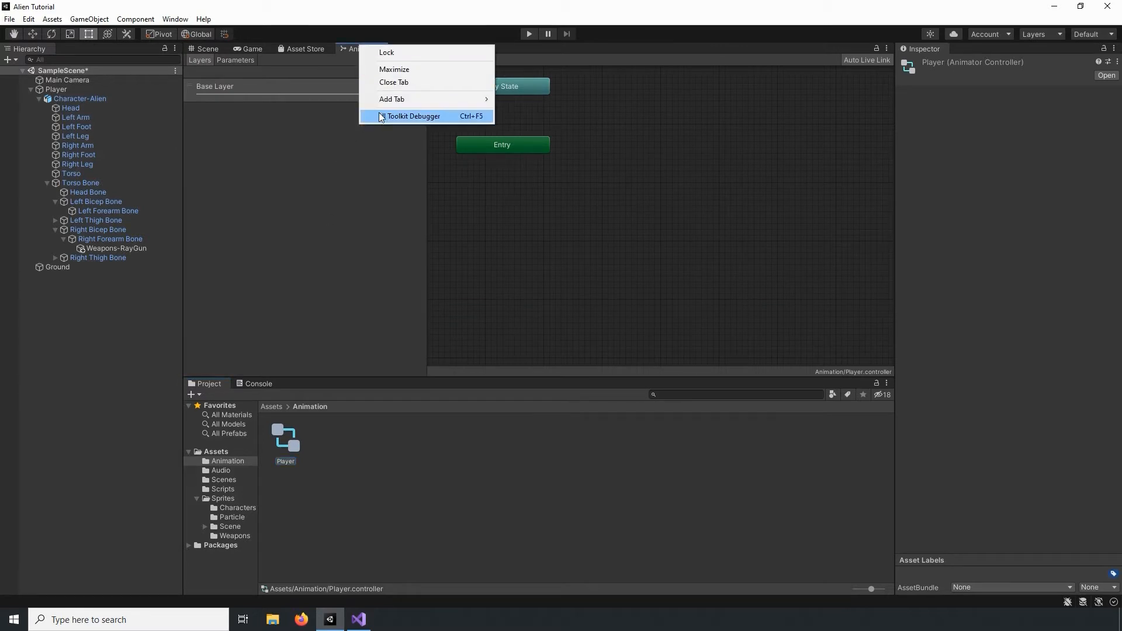
pyautogui.click(390, 83)
# Open the Animator window and dock it beside the Console.
pyautogui.click(175, 19)
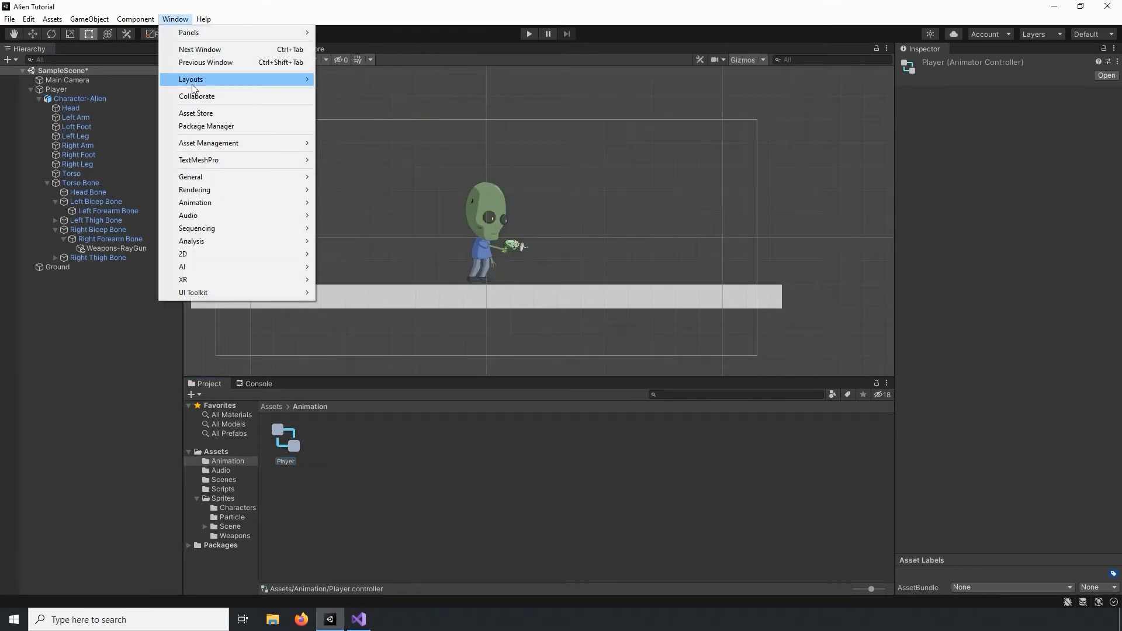
pyautogui.moveTo(222, 209)
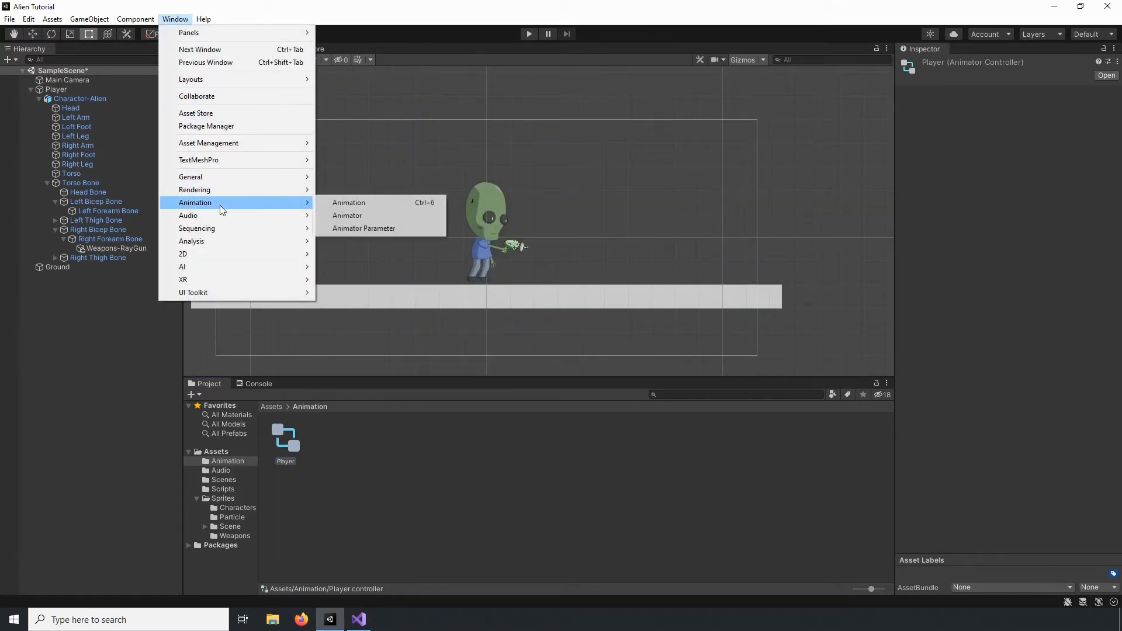
pyautogui.click(359, 214)
pyautogui.moveTo(352, 55); pyautogui.dragTo(288, 385)
# Move the Exit node closer to the Any State and Entry nodes, and make the docked Animator window taller.
pyautogui.scroll(-4, 609, 485)
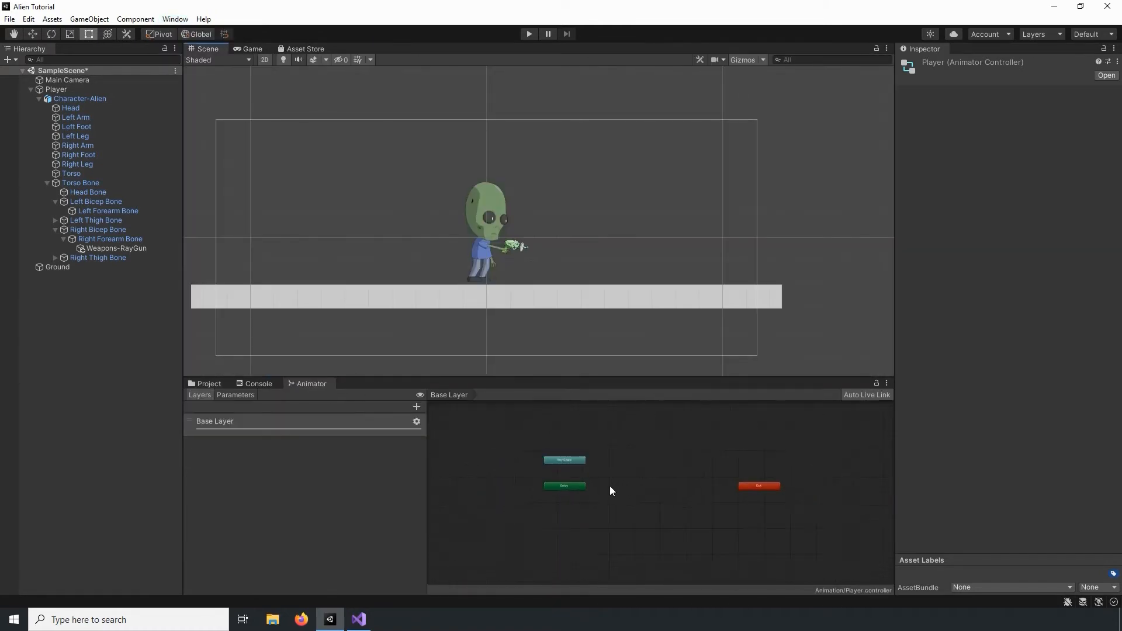
pyautogui.click(789, 478)
pyautogui.moveTo(789, 478); pyautogui.dragTo(679, 465)
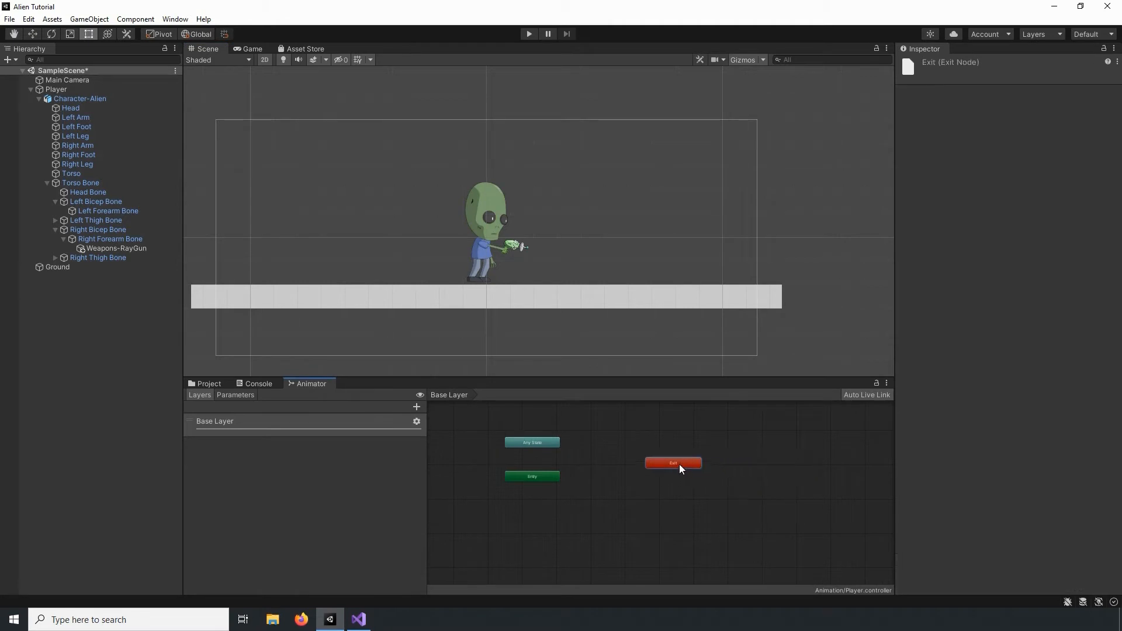
pyautogui.scroll(5, 576, 470)
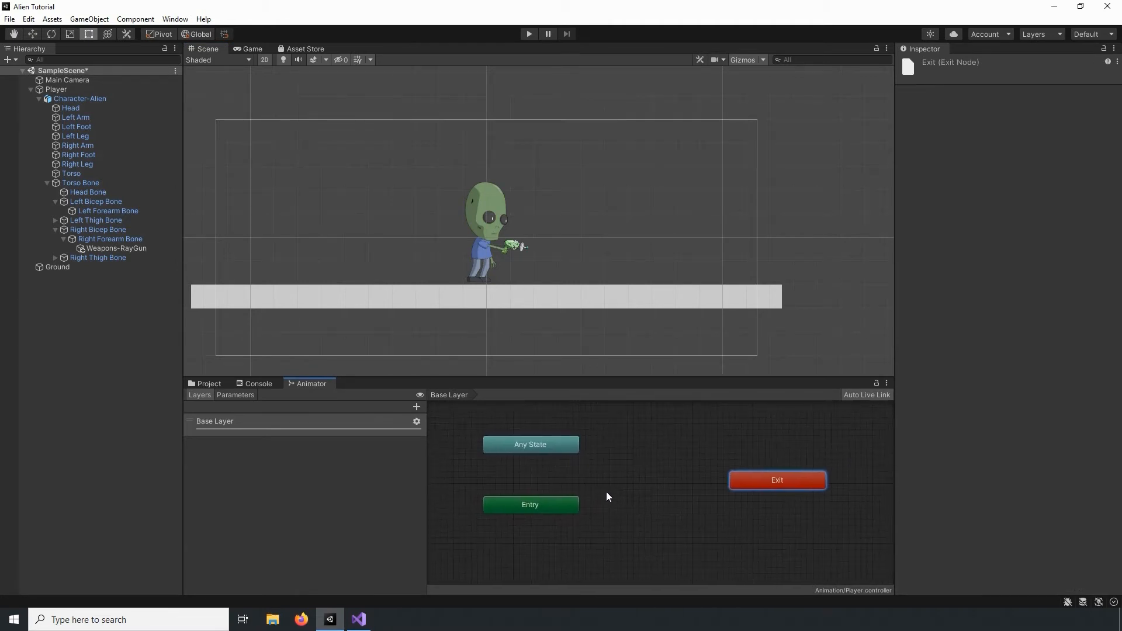
pyautogui.moveTo(594, 384); pyautogui.dragTo(608, 326)
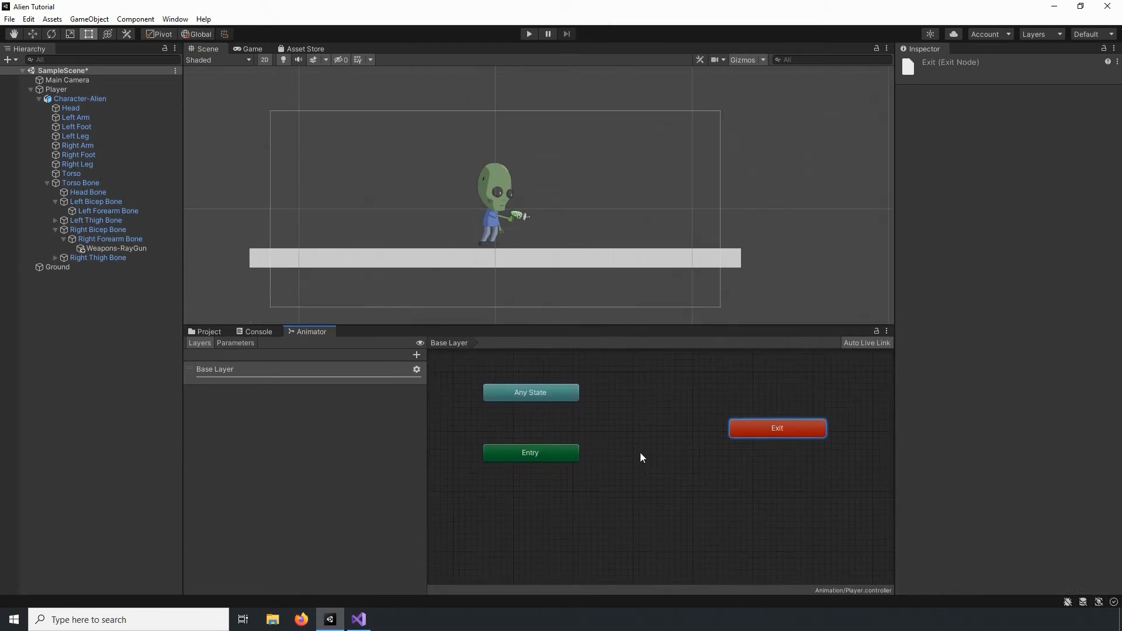
pyautogui.click(626, 465)
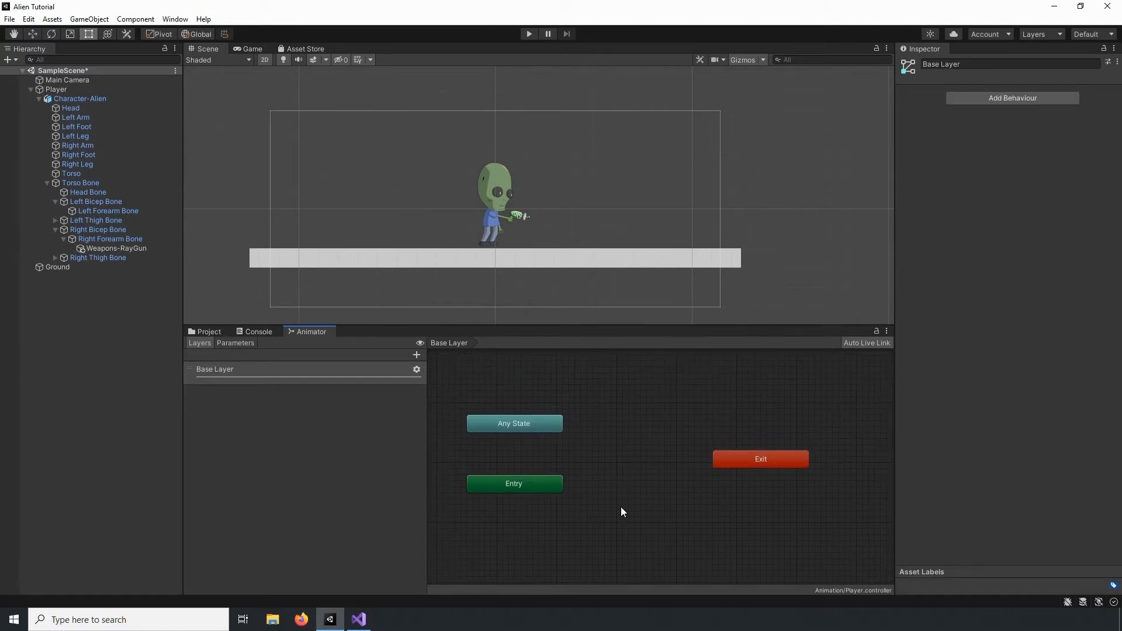
# Open the Animation window and dock it beside the Animator.
pyautogui.click(176, 19)
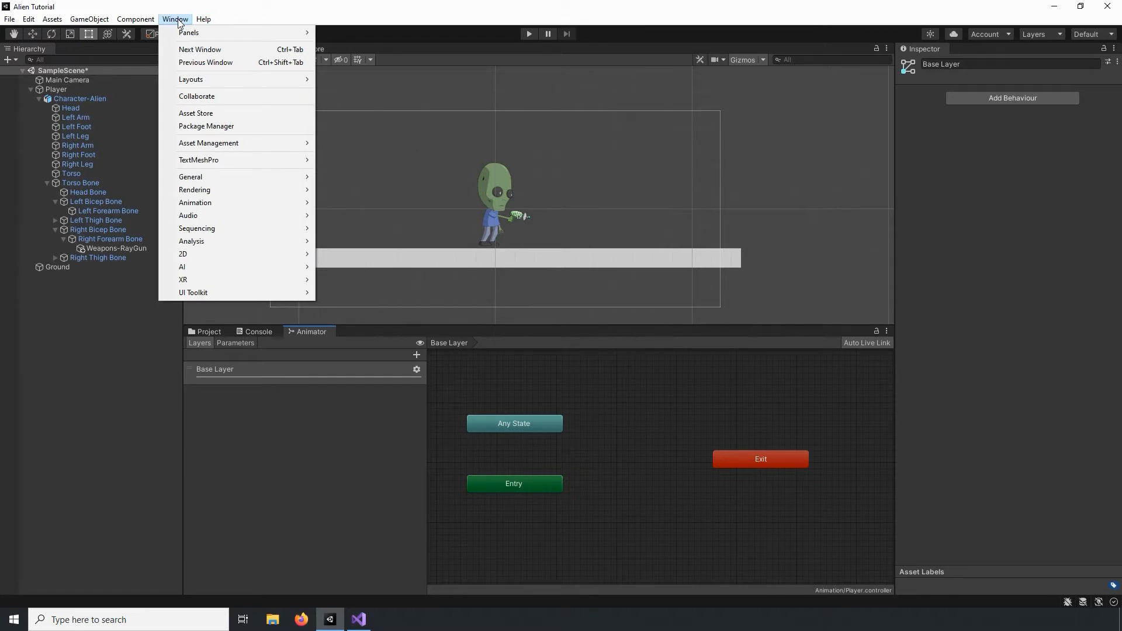
pyautogui.moveTo(197, 201)
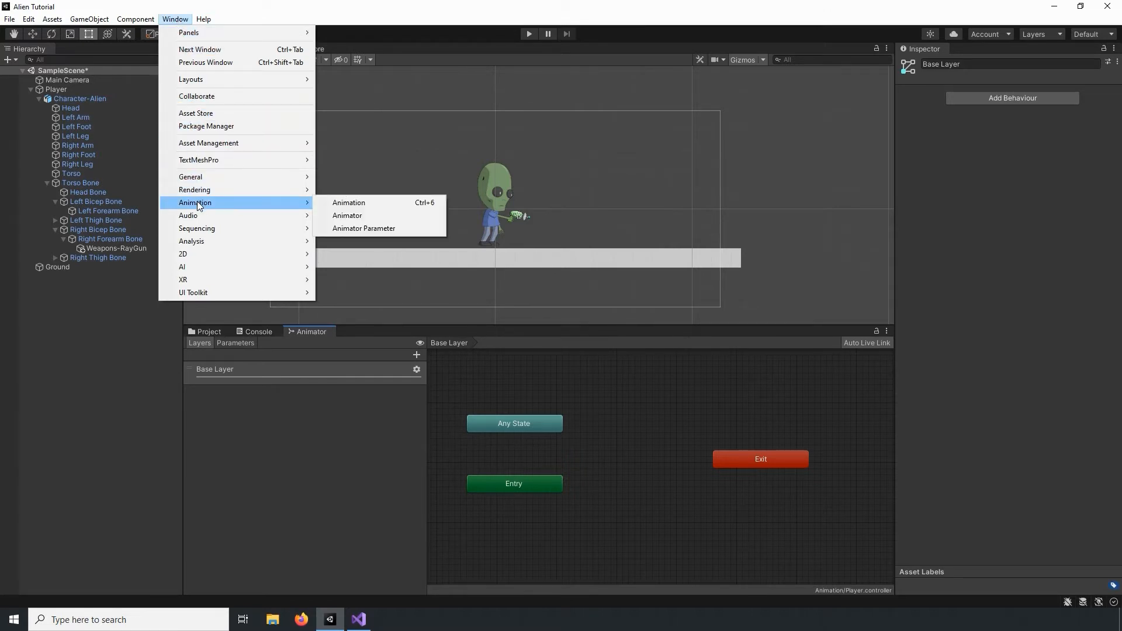
pyautogui.click(331, 203)
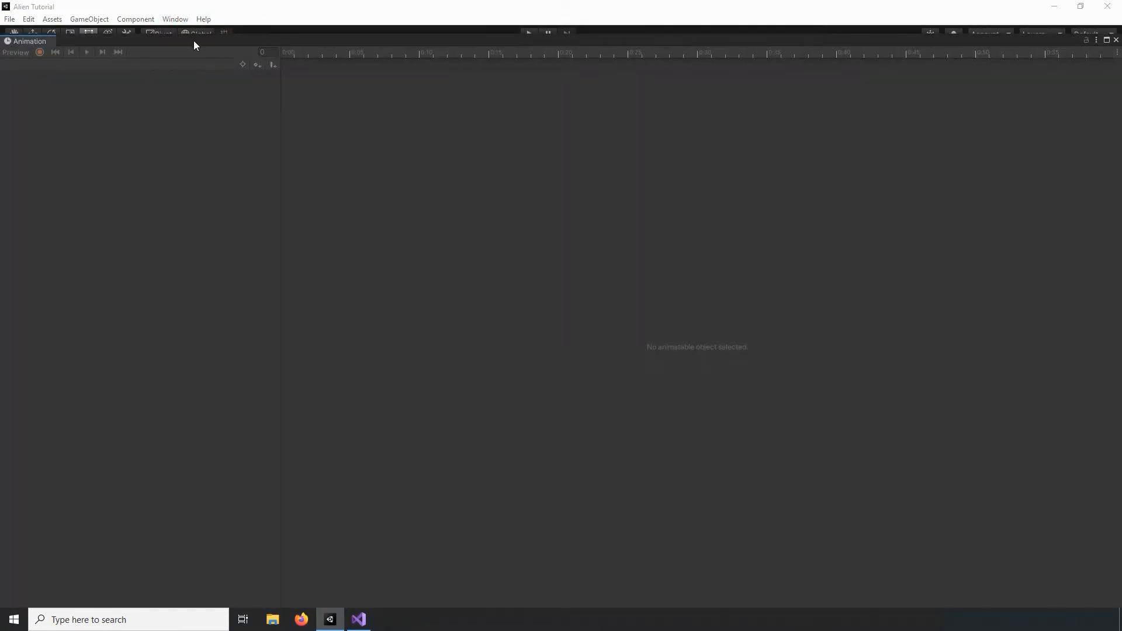
pyautogui.moveTo(194, 41); pyautogui.dragTo(761, 326)
pyautogui.moveTo(438, 326); pyautogui.dragTo(398, 331)
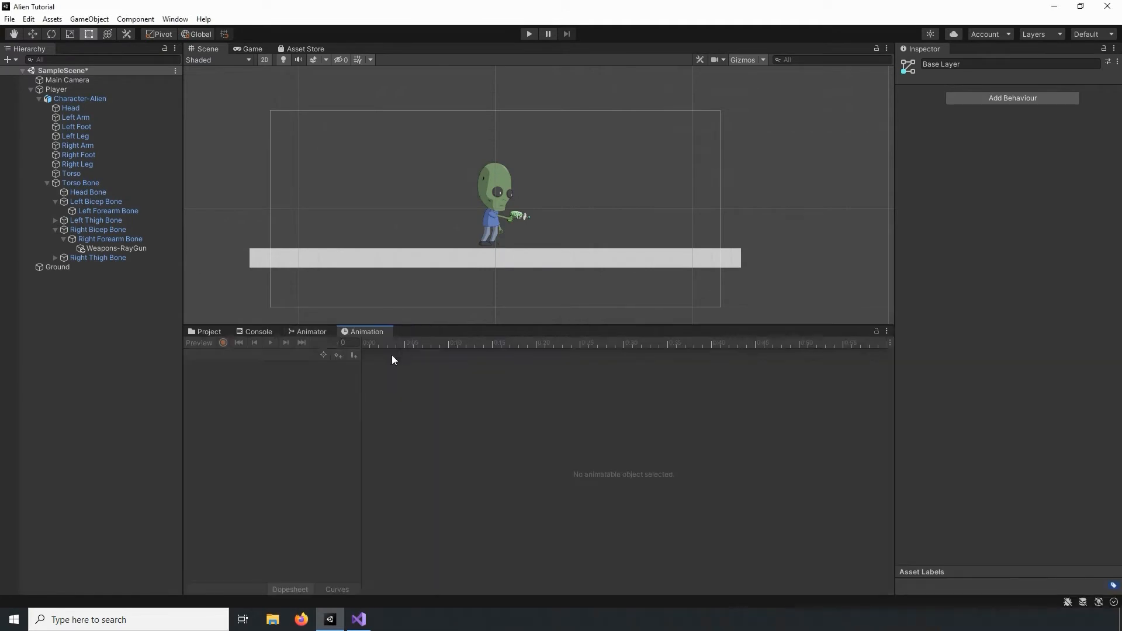
pyautogui.click(312, 331)
pyautogui.click(356, 333)
# Create an animation clip named Idle for Character-Alien and turn on keyframe recording.
pyautogui.click(76, 99)
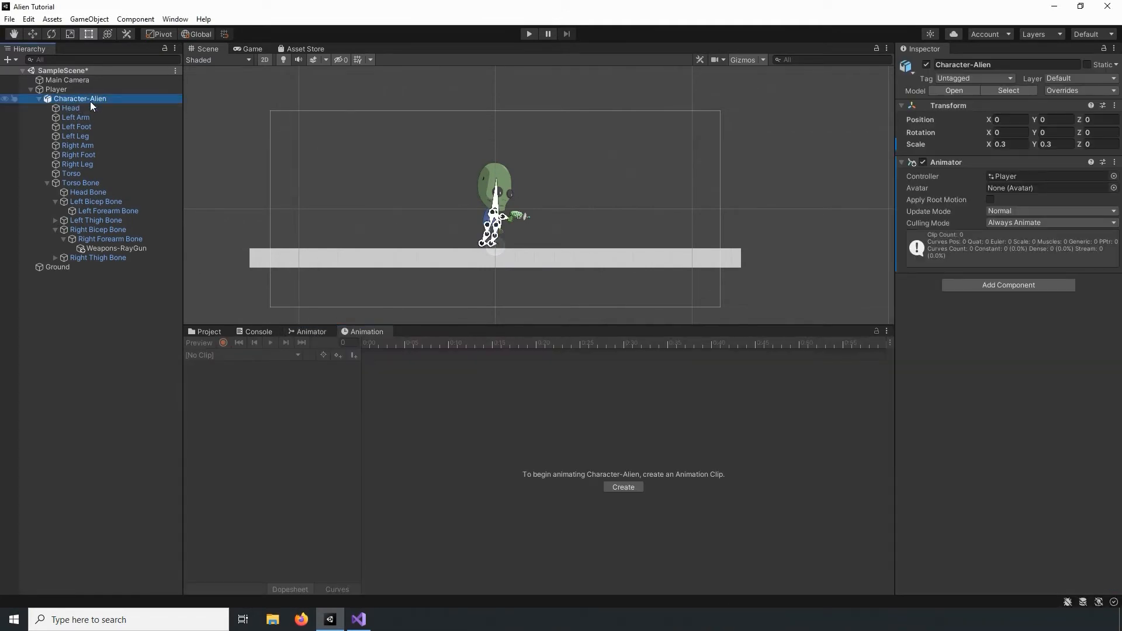
pyautogui.click(619, 487)
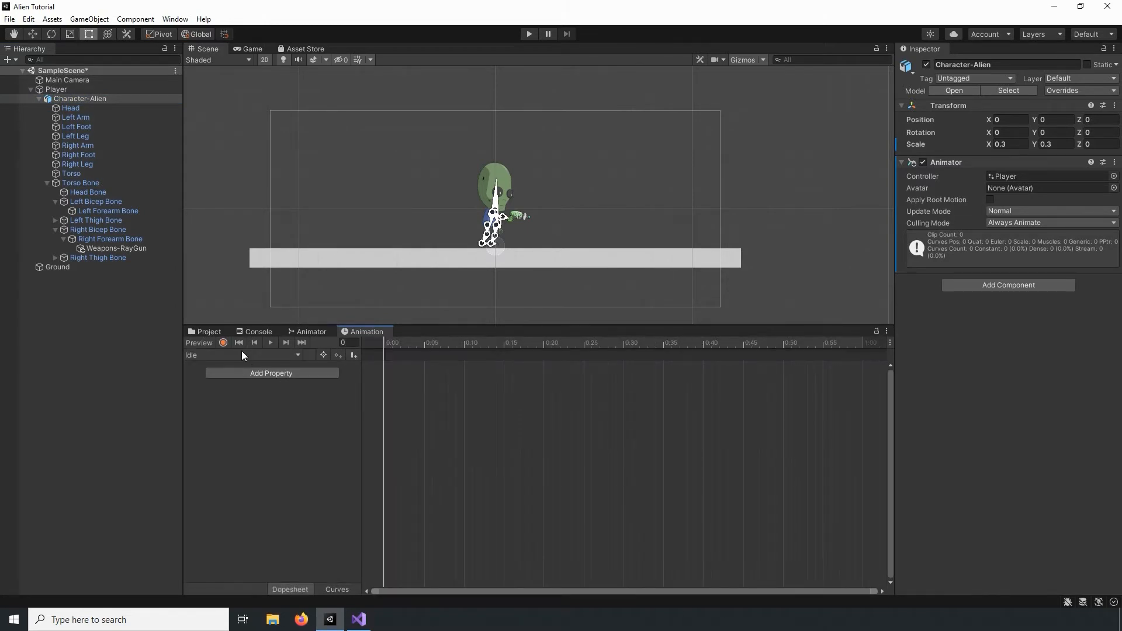
pyautogui.scroll(8, 496, 248)
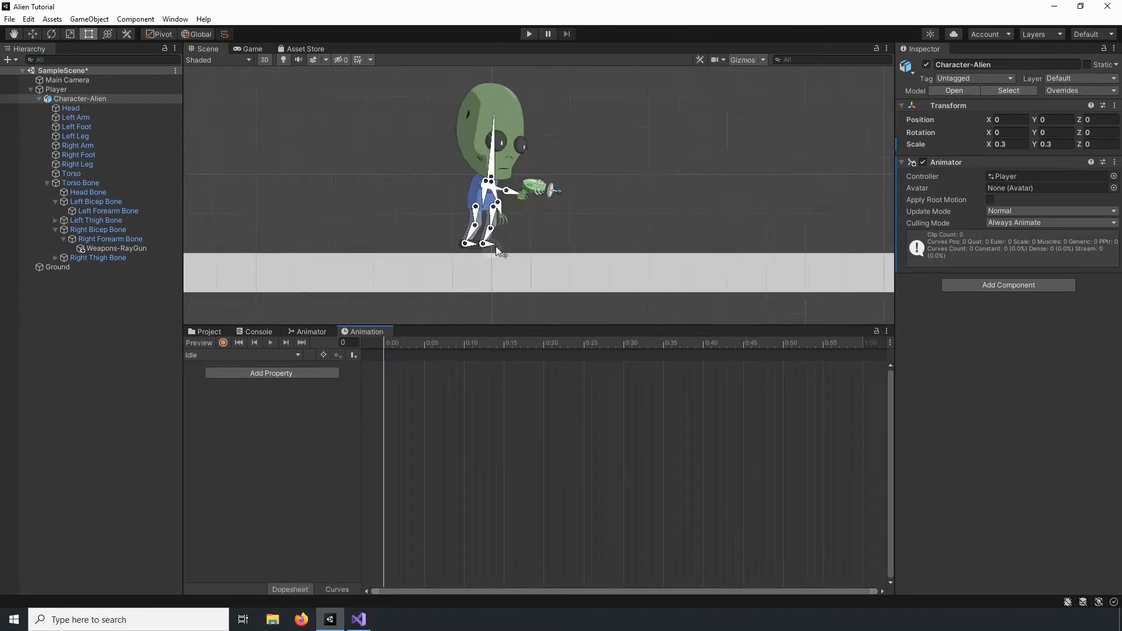
pyautogui.scroll(5, 503, 240)
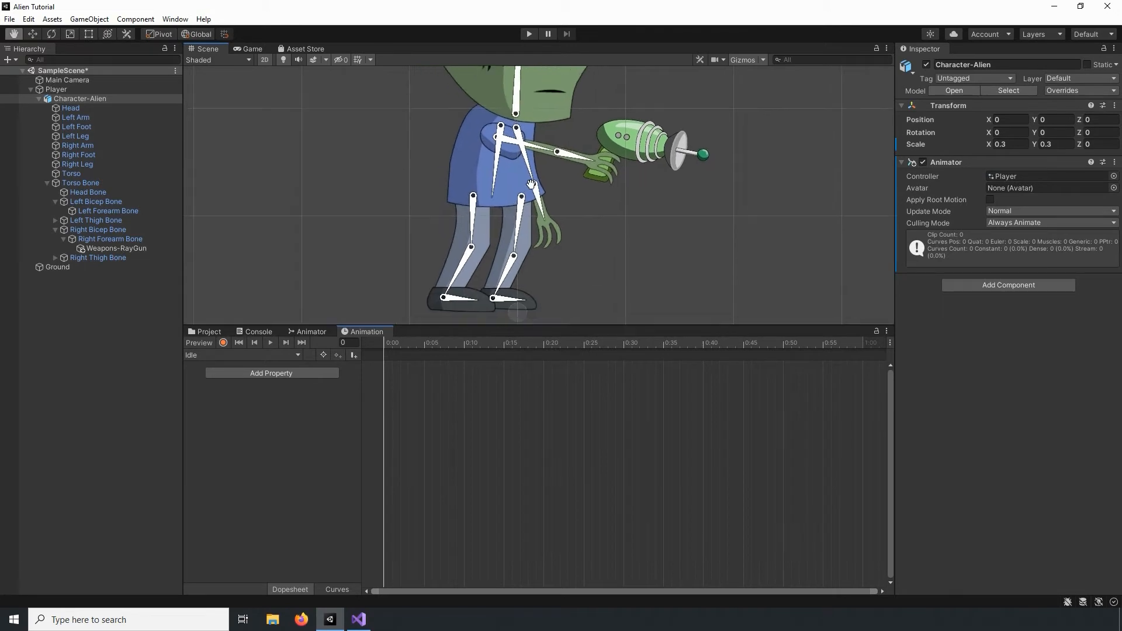
pyautogui.click(224, 343)
pyautogui.moveTo(551, 196); pyautogui.dragTo(533, 229, button='middle')
# Keyframe the Head Bone's position at frame 0 and move the bone slightly down at frame 30.
pyautogui.click(507, 122)
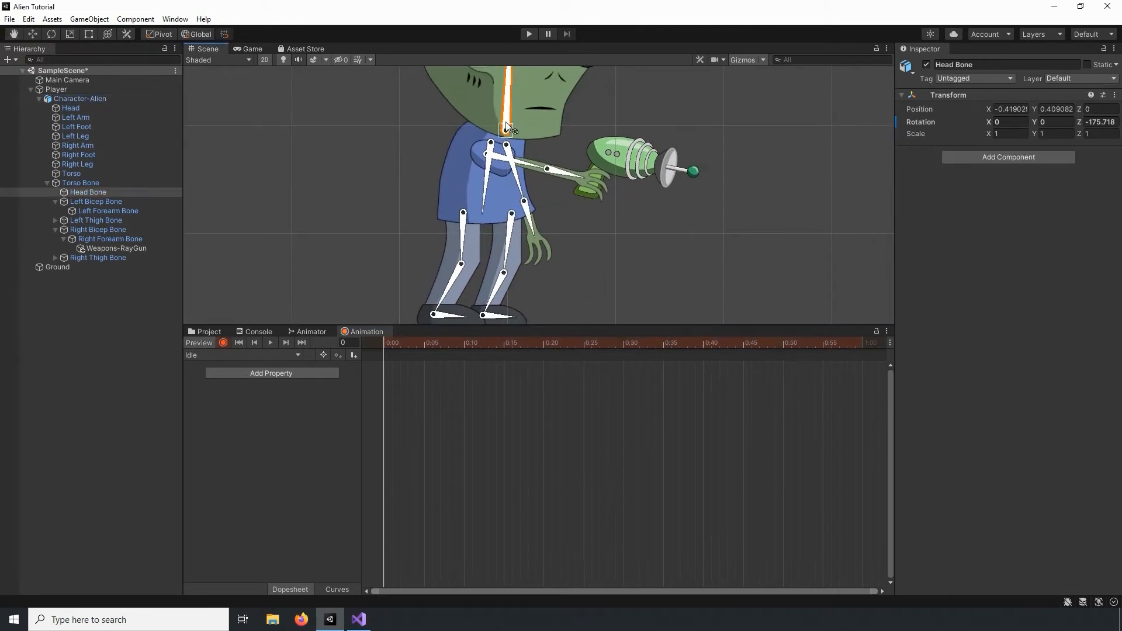
pyautogui.click(979, 129)
pyautogui.moveTo(422, 343); pyautogui.dragTo(780, 355)
pyautogui.scroll(-6, 556, 411)
pyautogui.moveTo(491, 344); pyautogui.dragTo(474, 346)
pyautogui.moveTo(505, 115); pyautogui.dragTo(506, 137)
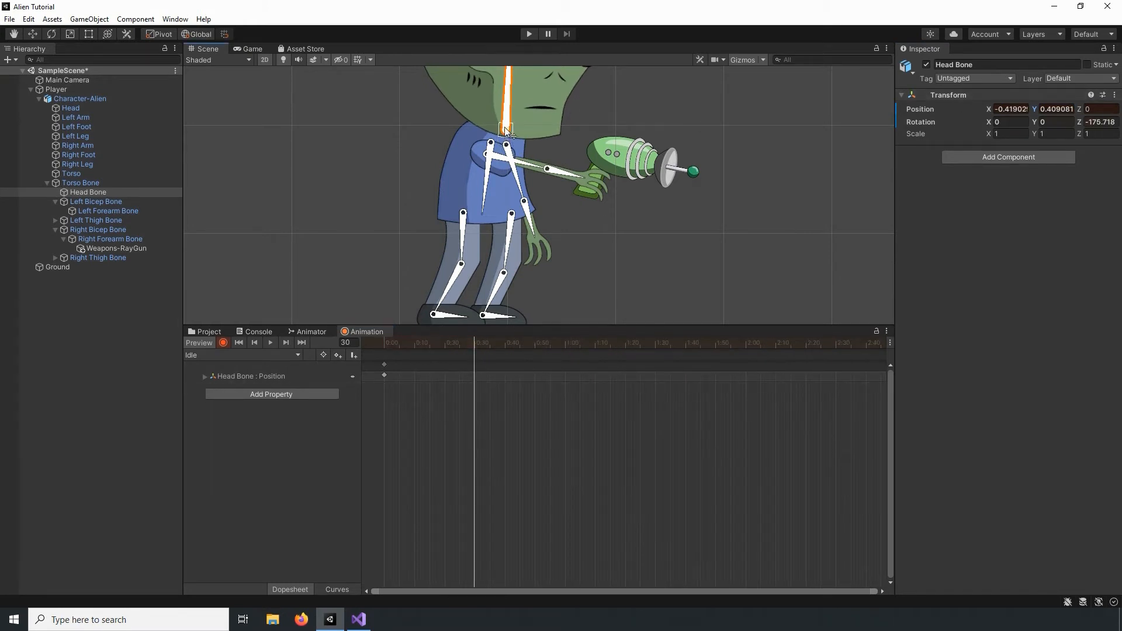
# Copy the Head Bone's first position keyframe to 1:00 and play back the Idle clip.
pyautogui.moveTo(386, 343)
pyautogui.mouseDown()
pyautogui.moveTo(507, 350)
pyautogui.moveTo(374, 346)
pyautogui.mouseUp()
pyautogui.click(384, 375)
pyautogui.hotkey('ctrl', 'c')
pyautogui.click(565, 345)
pyautogui.hotkey('ctrl', 'v')
pyautogui.moveTo(566, 345); pyautogui.dragTo(336, 343)
pyautogui.click(270, 343)
# Keyframe the Left Bicep Bone's position at frame 0 and move the bone slightly up at frame 30.
pyautogui.scroll(-15, 551, 186)
pyautogui.moveTo(552, 186); pyautogui.dragTo(553, 224, button='middle')
pyautogui.moveTo(460, 346); pyautogui.dragTo(365, 346)
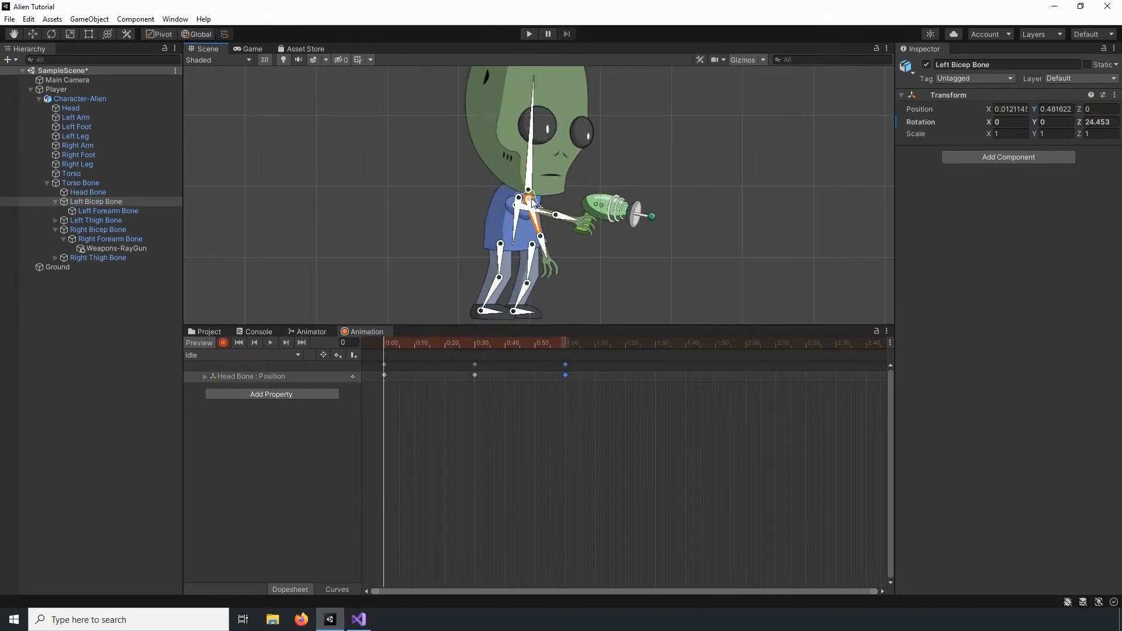
pyautogui.moveTo(1034, 109); pyautogui.dragTo(1102, 159)
pyautogui.moveTo(413, 345); pyautogui.dragTo(474, 345)
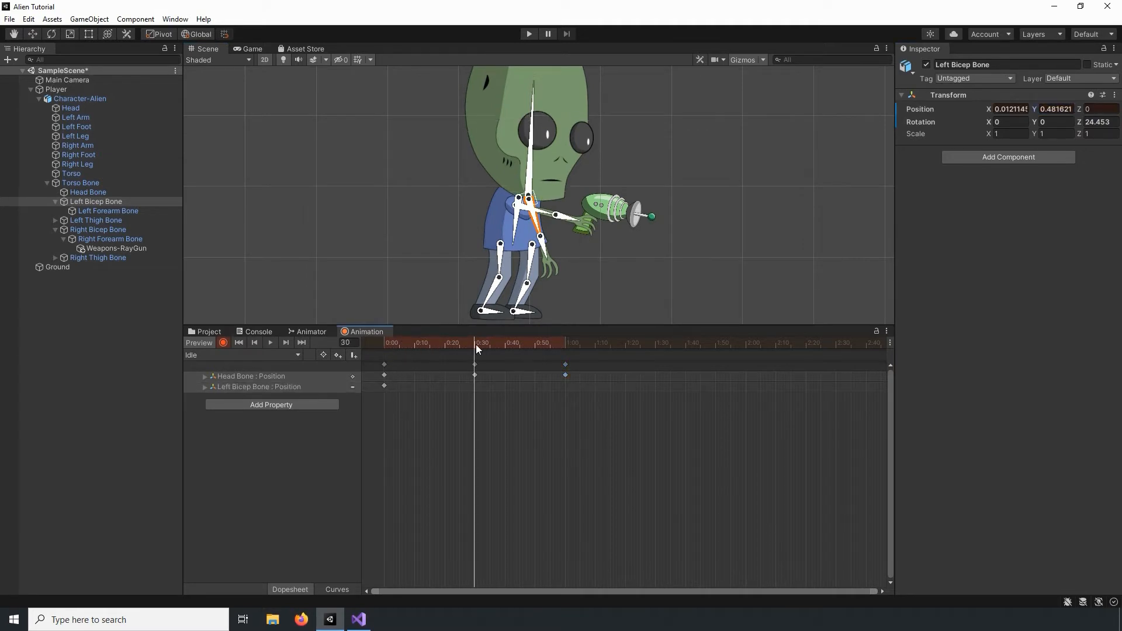
pyautogui.moveTo(544, 209); pyautogui.dragTo(544, 201)
# Copy the Left Bicep Bone's first position keyframe to 1:00 and preview the Idle animation.
pyautogui.click(567, 344)
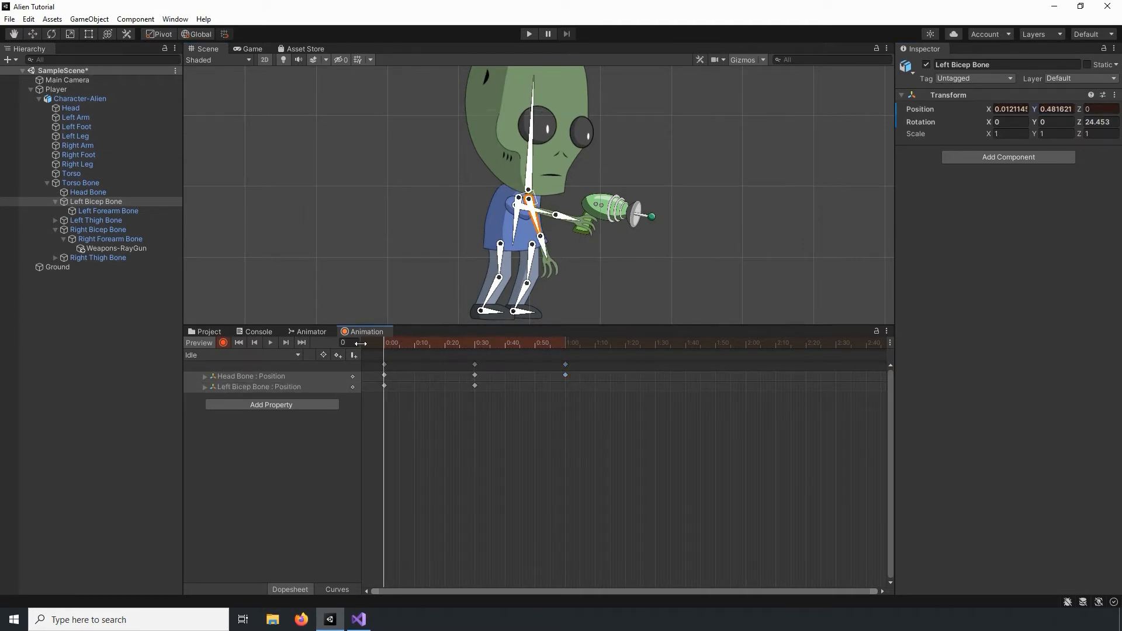
pyautogui.click(384, 386)
pyautogui.hotkey('ctrl', 'c')
pyautogui.hotkey('ctrl', 'v')
pyautogui.moveTo(563, 343); pyautogui.dragTo(492, 395)
pyautogui.press('space')
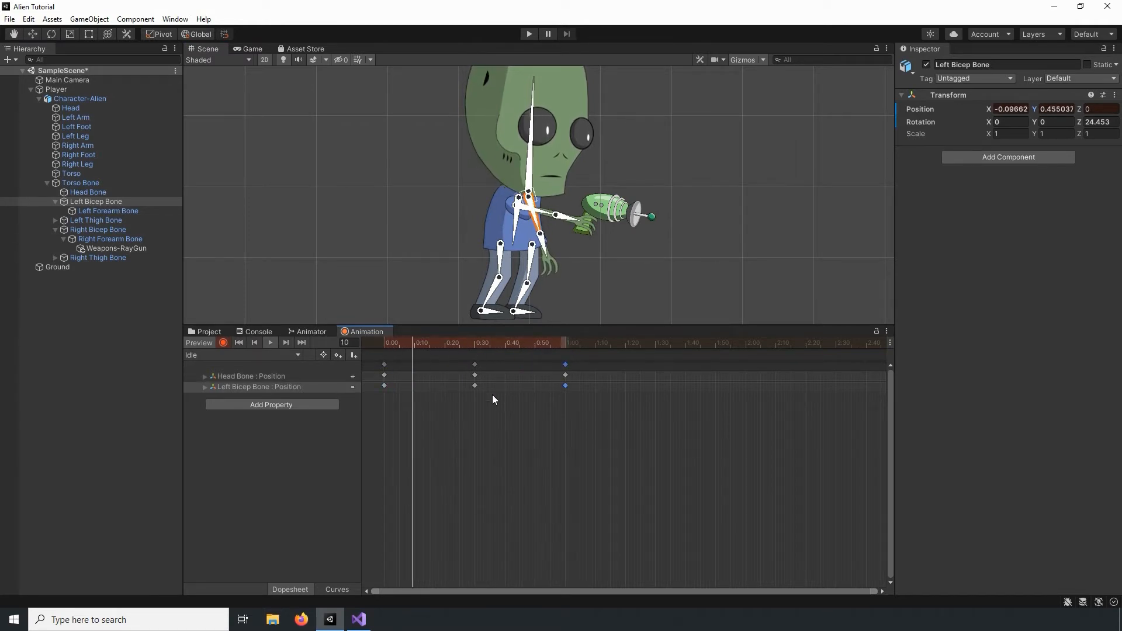
# Create a new animation clip named Walk in the Animation folder.
pyautogui.click(234, 353)
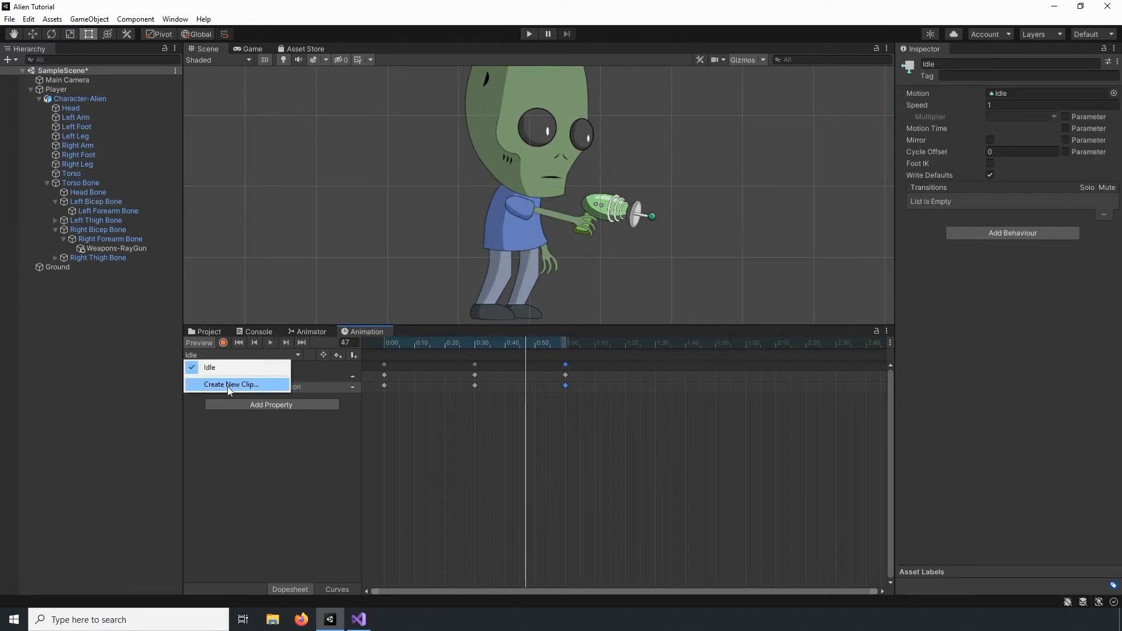
pyautogui.click(227, 387)
pyautogui.scroll(-2, 528, 211)
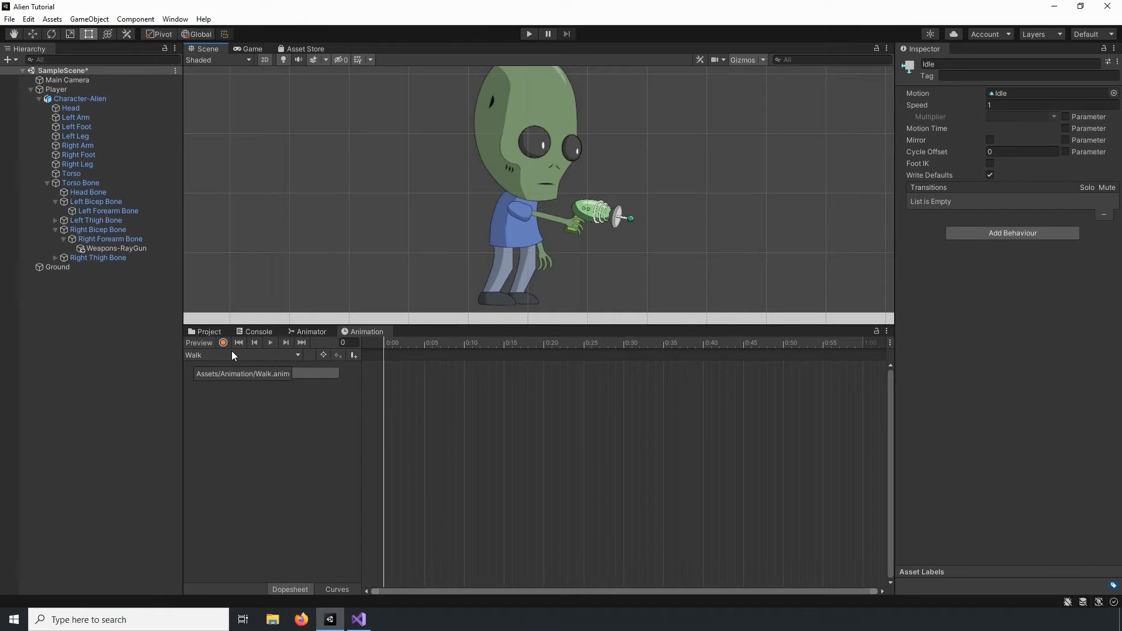
# Move the Walk state above the Idle state in the Animator graph.
pyautogui.click(308, 332)
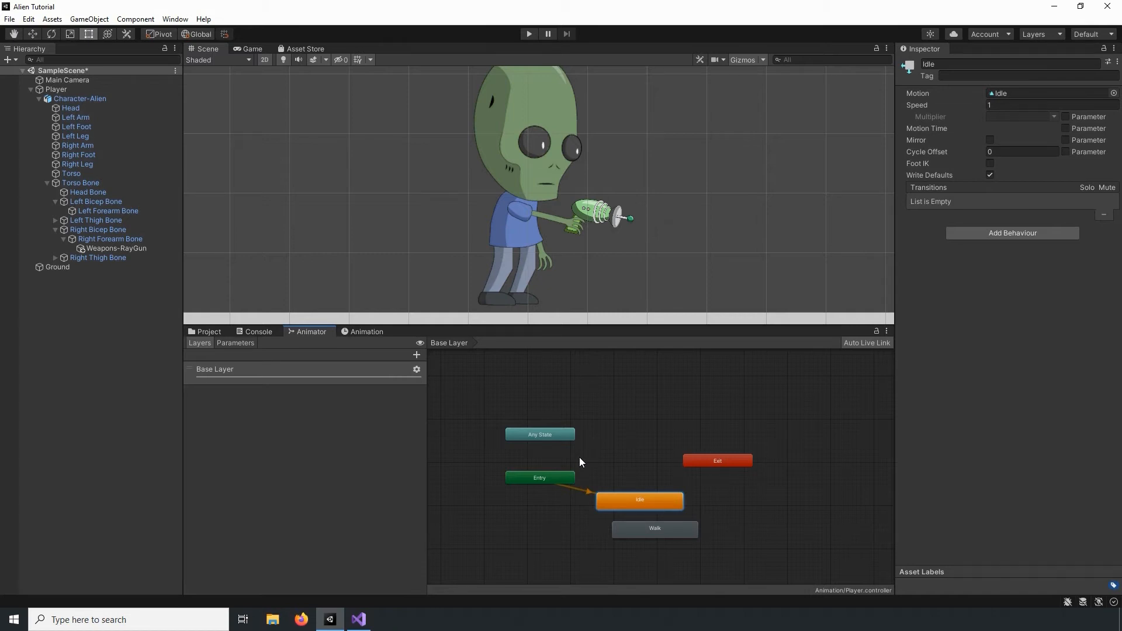
pyautogui.scroll(4, 615, 489)
pyautogui.moveTo(692, 533); pyautogui.dragTo(654, 429)
# Make Walk the layer default state, and restore Idle as the default.
pyautogui.rightClick(633, 423)
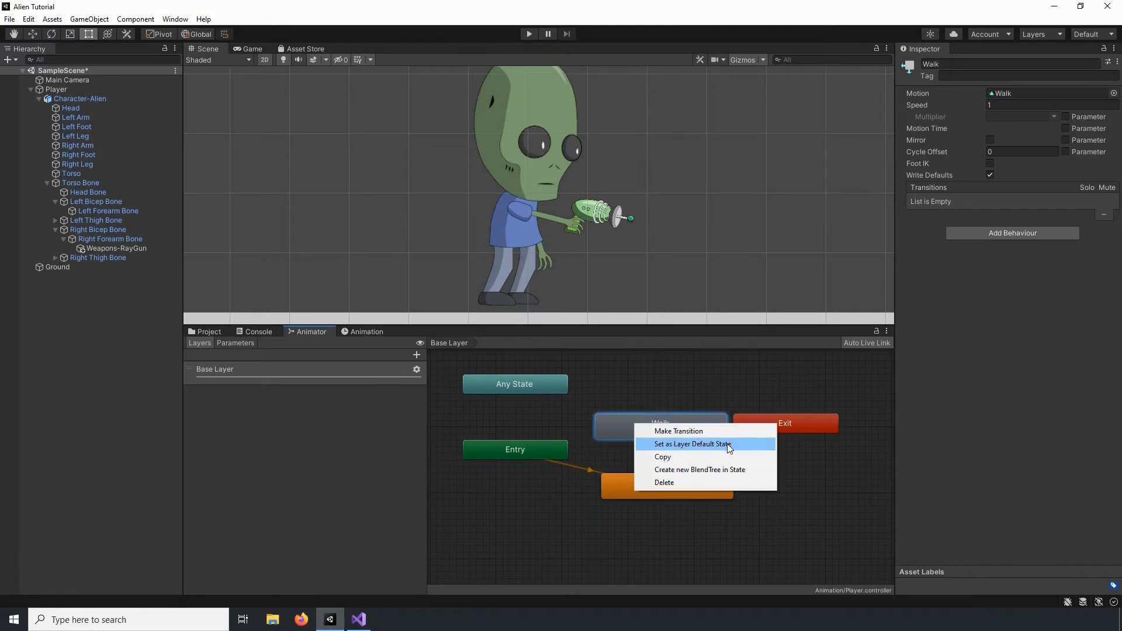
pyautogui.click(675, 443)
pyautogui.rightClick(651, 480)
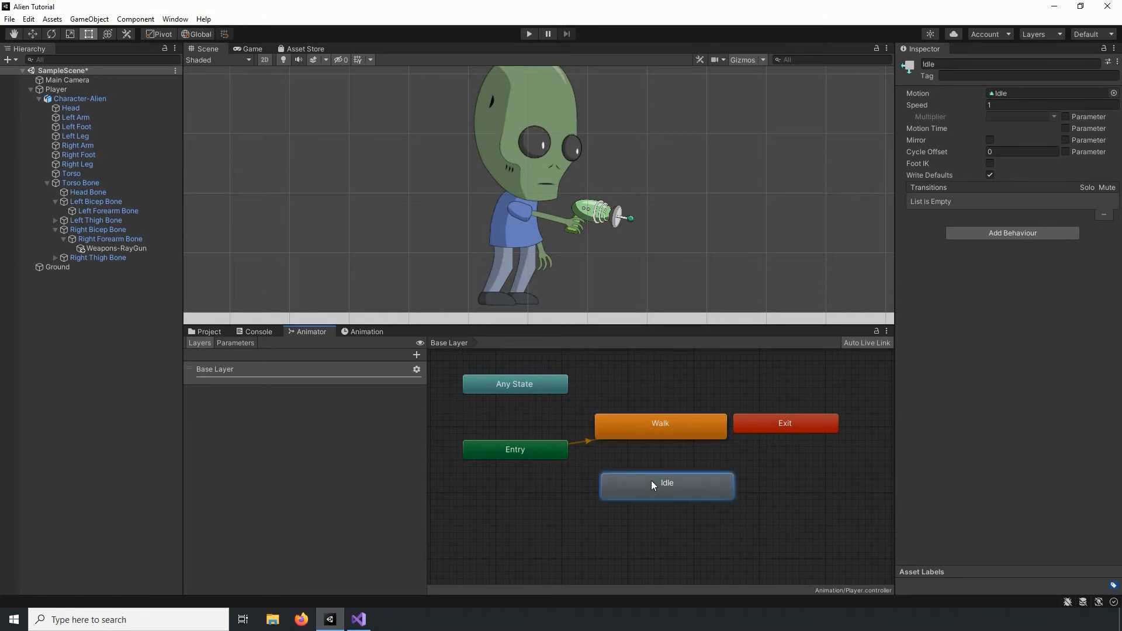
pyautogui.click(719, 504)
pyautogui.click(717, 501)
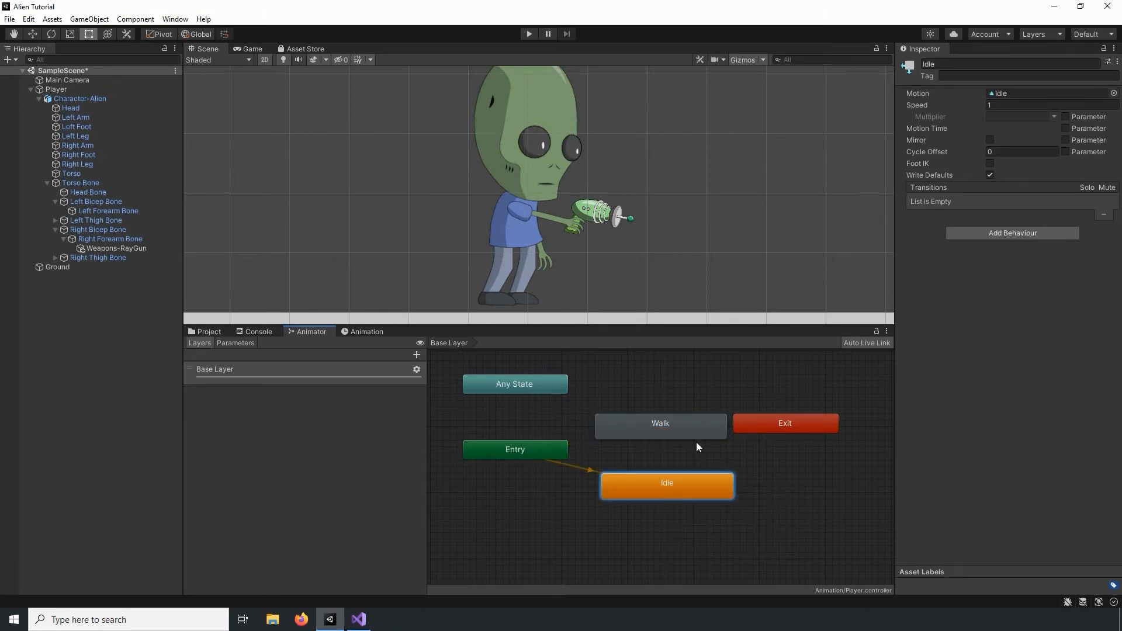
# Arrange Idle above Walk in the Animator graph and create transitions between the two states in both directions.
pyautogui.moveTo(686, 487)
pyautogui.mouseDown()
pyautogui.moveTo(666, 450)
pyautogui.moveTo(685, 494)
pyautogui.mouseUp()
pyautogui.scroll(-2, 683, 480)
pyautogui.rightClick(679, 460)
pyautogui.click(718, 467)
pyautogui.click(679, 496)
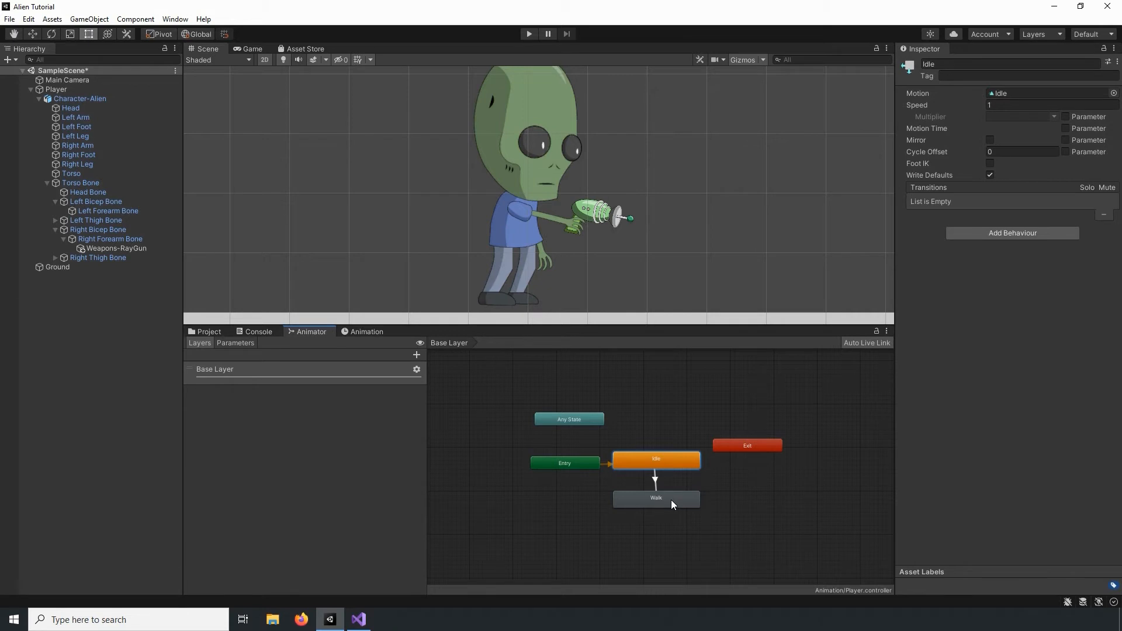
pyautogui.rightClick(690, 496)
pyautogui.click(706, 501)
pyautogui.click(670, 465)
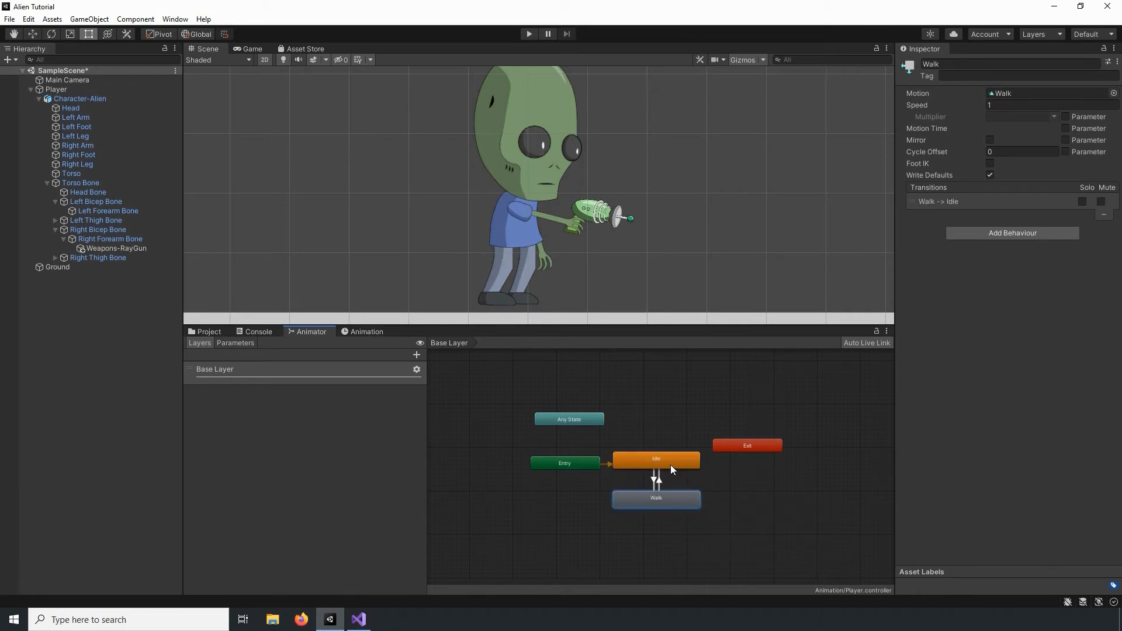
# Add a Bool animator parameter named isWalking.
pyautogui.click(226, 344)
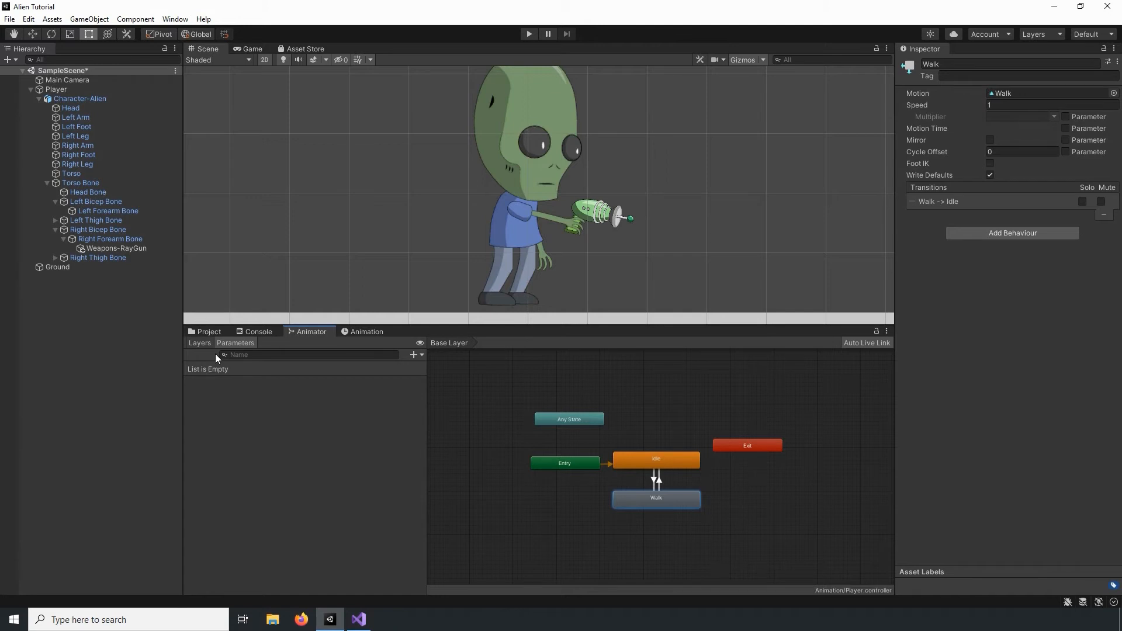
pyautogui.click(414, 354)
pyautogui.click(434, 393)
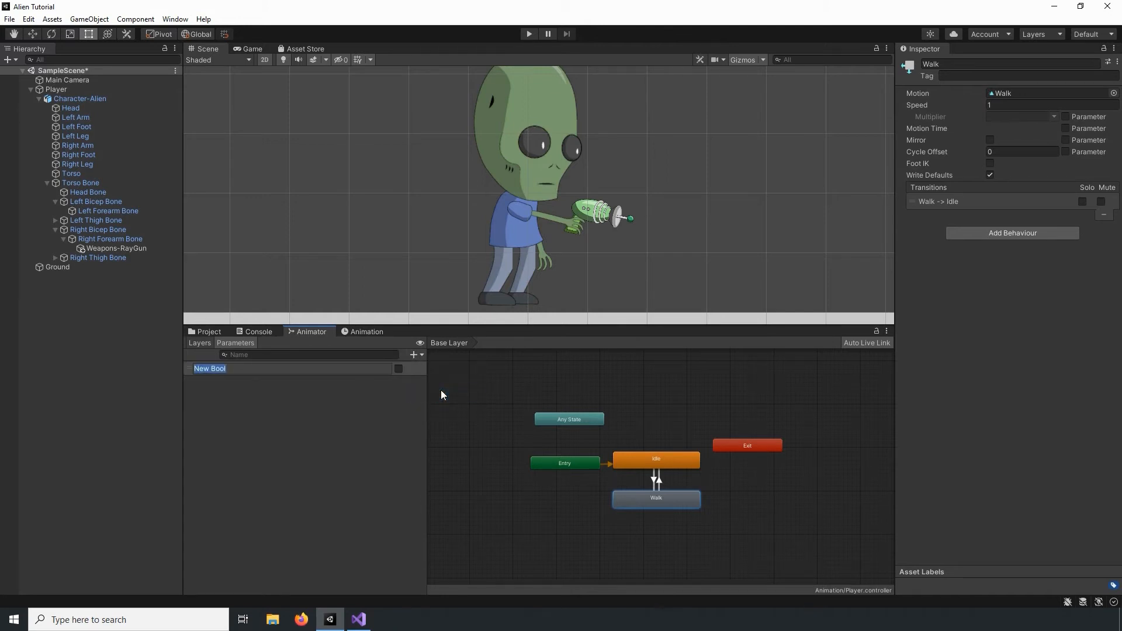
pyautogui.write('isWakl')
pyautogui.press('BackSpace')
pyautogui.press('BackSpace')
pyautogui.write('lking')
pyautogui.press('Return')
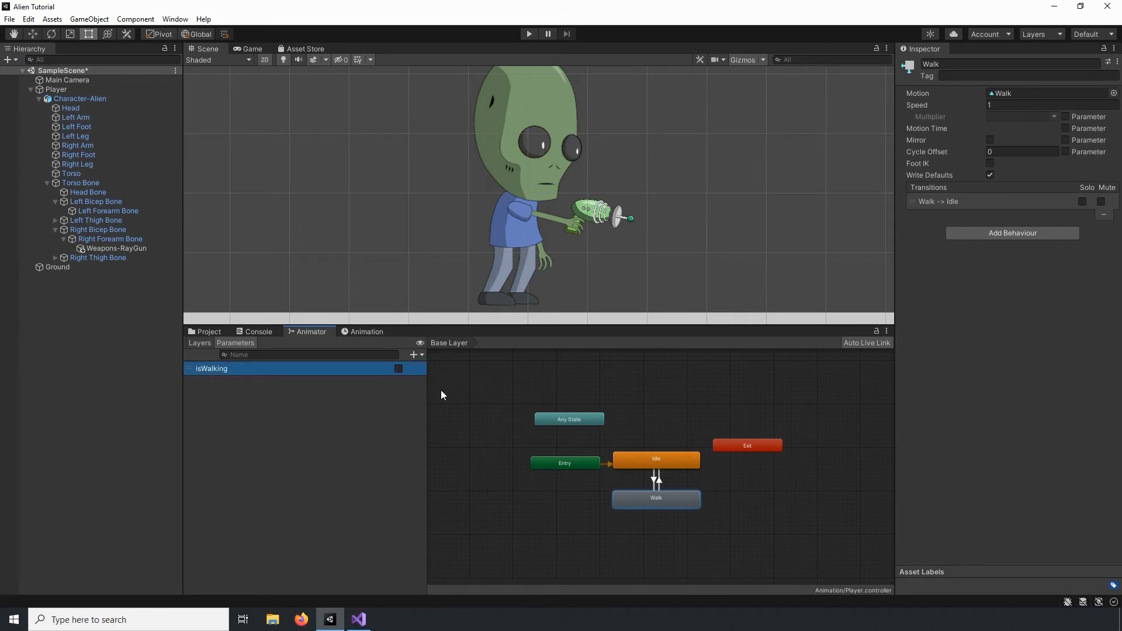
# Add the condition isWalking true to the Idle to Walk transition.
pyautogui.click(655, 480)
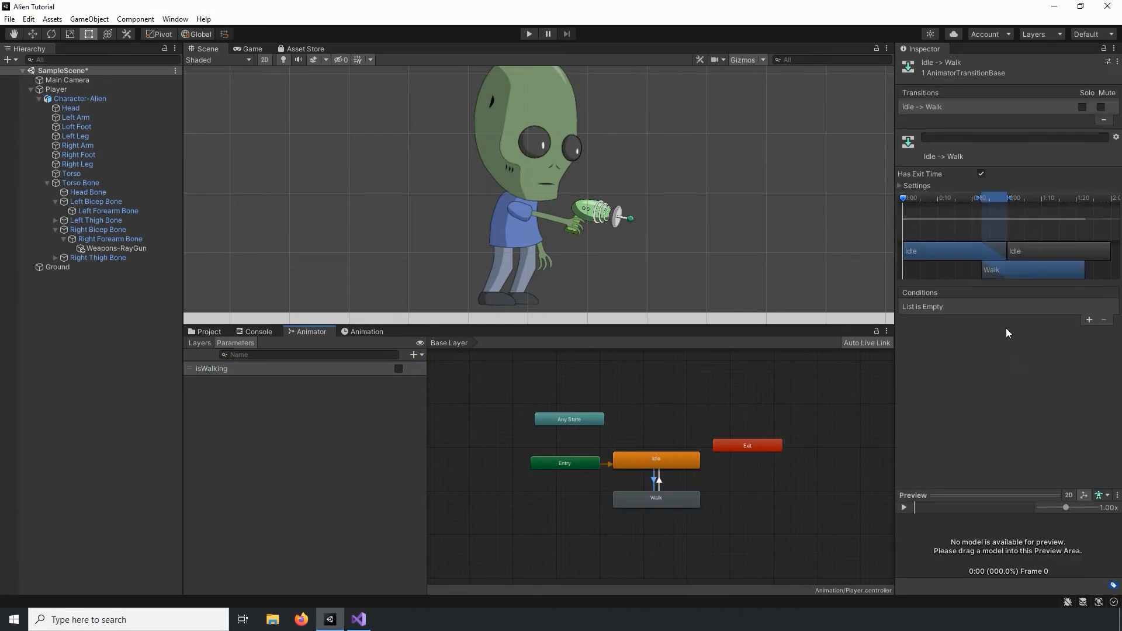
pyautogui.click(1089, 320)
pyautogui.click(1060, 308)
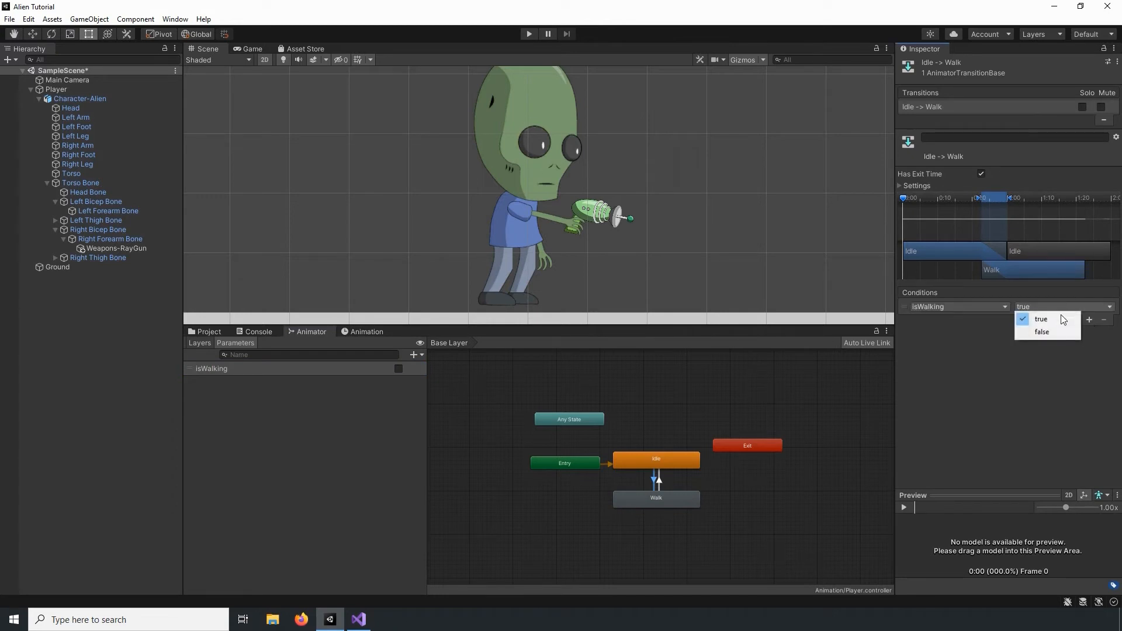
pyautogui.click(1052, 321)
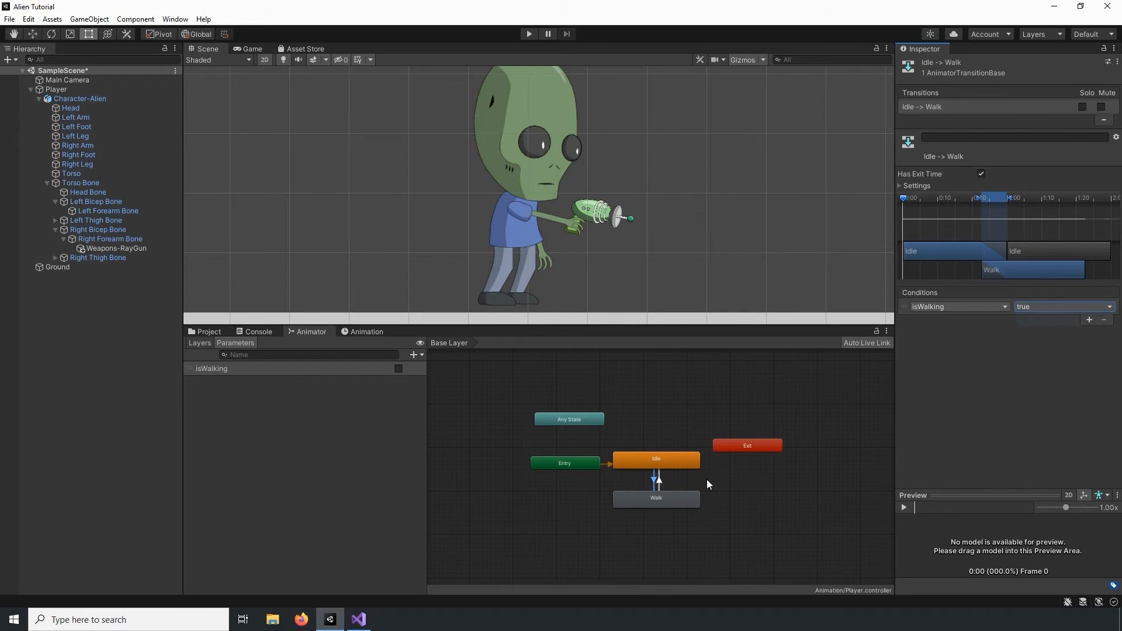
# Add the condition isWalking false to the Walk to Idle transition and save the scene.
pyautogui.click(659, 482)
pyautogui.click(1089, 320)
pyautogui.click(1060, 308)
pyautogui.click(1052, 330)
pyautogui.click(585, 383)
pyautogui.hotkey('ctrl', 's')
# Start recording the Walk clip and pose the alien's thigh, shin and foot bones in an open stride at 0:00.
pyautogui.click(656, 500)
pyautogui.click(366, 331)
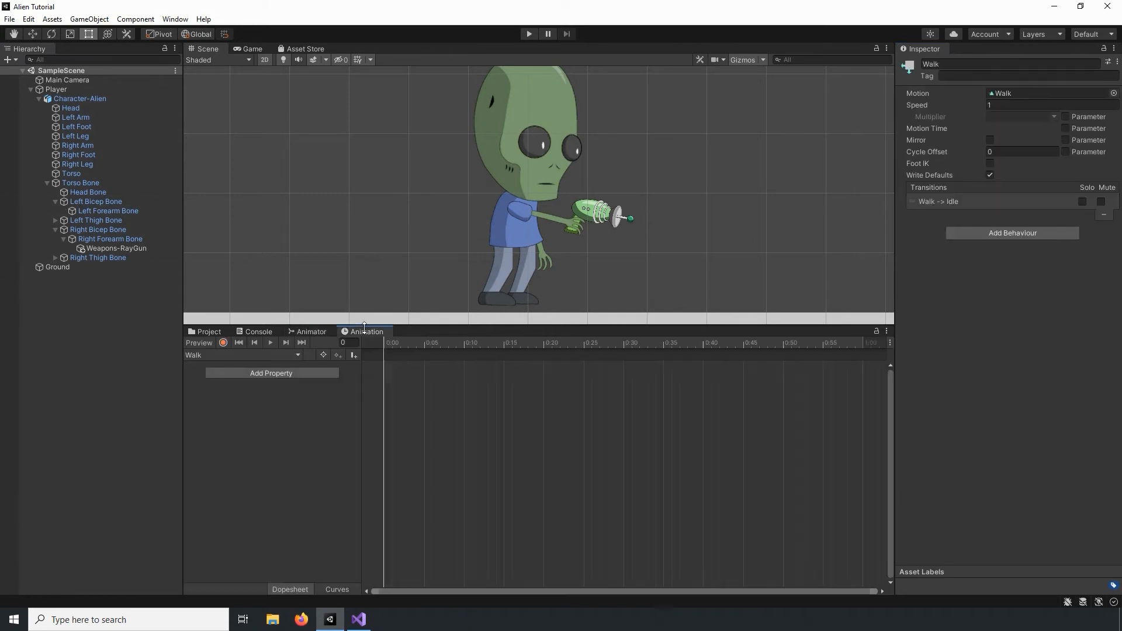
pyautogui.click(223, 343)
pyautogui.click(81, 183)
pyautogui.scroll(4, 571, 228)
pyautogui.moveTo(570, 229); pyautogui.dragTo(617, 185, button='middle')
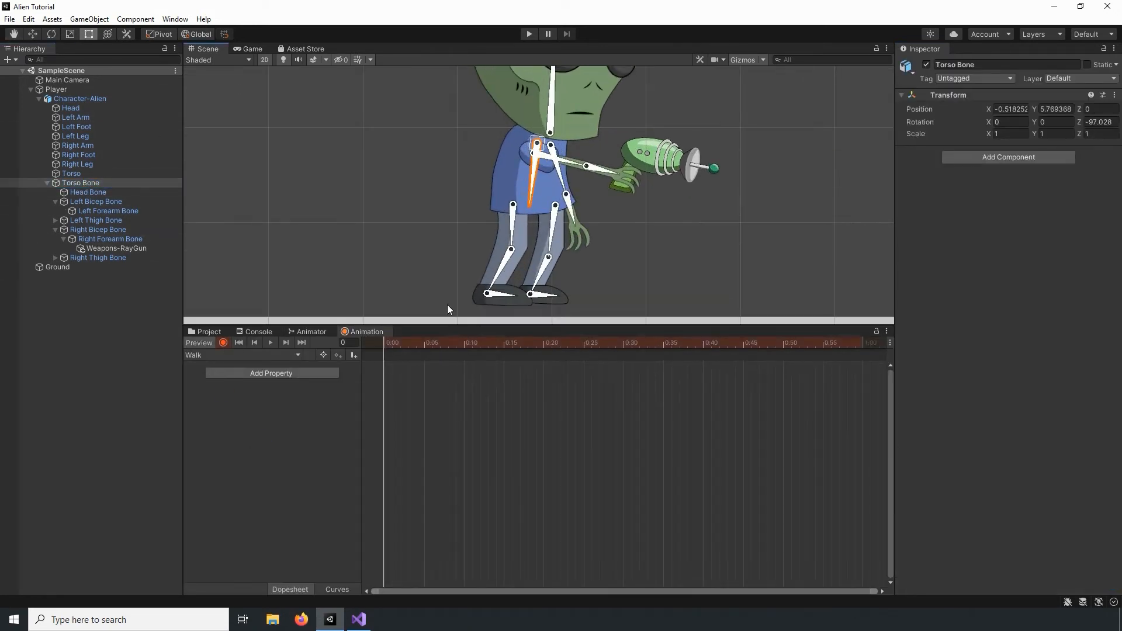
pyautogui.moveTo(510, 231); pyautogui.dragTo(503, 231)
pyautogui.moveTo(486, 288); pyautogui.dragTo(485, 291)
pyautogui.moveTo(551, 231); pyautogui.dragTo(553, 201)
pyautogui.moveTo(556, 279); pyautogui.dragTo(560, 279)
pyautogui.moveTo(579, 291); pyautogui.dragTo(588, 288)
# Pose the left leg planted and the right leg trailing at 0:20 of the Walk clip.
pyautogui.moveTo(386, 347); pyautogui.dragTo(545, 347)
pyautogui.scroll(-4, 552, 266)
pyautogui.moveTo(552, 266); pyautogui.dragTo(508, 273, button='middle')
pyautogui.moveTo(511, 240); pyautogui.dragTo(508, 241)
pyautogui.moveTo(507, 281); pyautogui.dragTo(500, 280)
pyautogui.moveTo(513, 297); pyautogui.dragTo(512, 295)
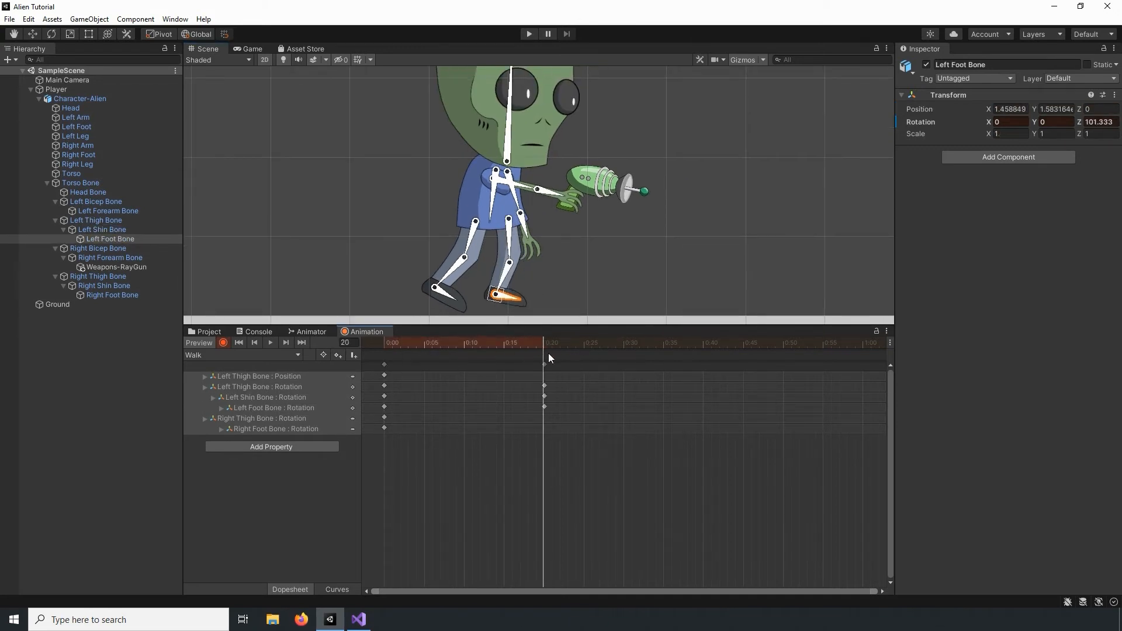
pyautogui.moveTo(451, 271); pyautogui.dragTo(471, 241)
# Pose both legs for the toe-off stage of the stride at 0:40, adjusting the thighs, right shin and right foot.
pyautogui.moveTo(472, 346); pyautogui.dragTo(702, 359)
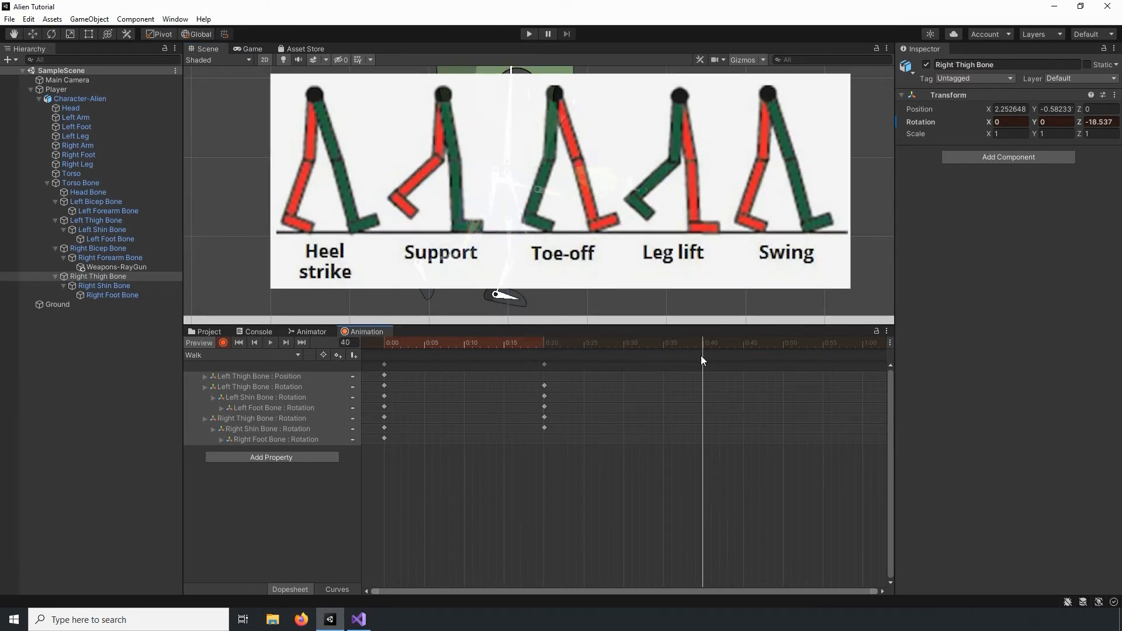
pyautogui.moveTo(508, 244); pyautogui.dragTo(504, 243)
pyautogui.moveTo(491, 220); pyautogui.dragTo(498, 220)
pyautogui.moveTo(507, 270); pyautogui.dragTo(510, 295)
pyautogui.moveTo(507, 172); pyautogui.dragTo(508, 173)
pyautogui.click(512, 291)
pyautogui.moveTo(701, 344)
pyautogui.mouseDown()
pyautogui.moveTo(401, 347)
pyautogui.moveTo(703, 361)
pyautogui.mouseUp()
# Rotate the Left Bicep Bone at 0:00, 0:20 and 0:40 to swing the left arm with the stride.
pyautogui.scroll(-1, 689, 366)
pyautogui.moveTo(654, 369)
pyautogui.mouseDown(button='middle')
pyautogui.moveTo(577, 369)
pyautogui.moveTo(654, 356)
pyautogui.mouseUp(button='middle')
pyautogui.moveTo(648, 346); pyautogui.dragTo(384, 346)
pyautogui.moveTo(517, 180); pyautogui.dragTo(519, 177)
pyautogui.moveTo(541, 346); pyautogui.dragTo(521, 347)
pyautogui.moveTo(519, 178); pyautogui.dragTo(520, 191)
pyautogui.click(657, 345)
# Pose the leg bones and the Left Bicep Bone for the leg-lift stage at 1:00 of the Walk clip.
pyautogui.moveTo(393, 347); pyautogui.dragTo(794, 373)
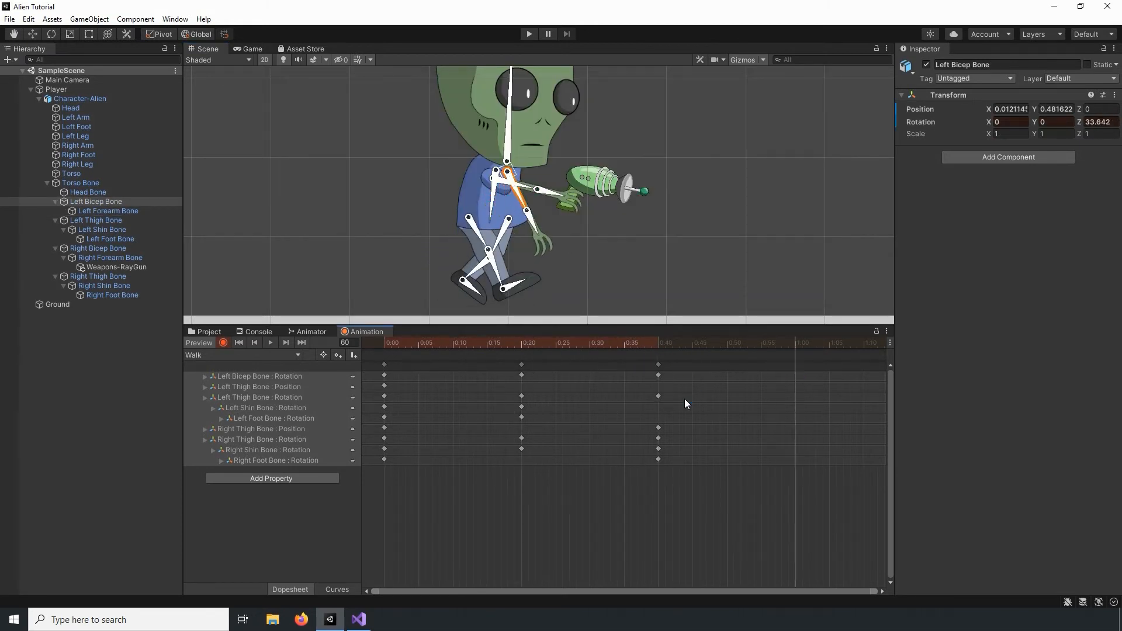
pyautogui.click(659, 341)
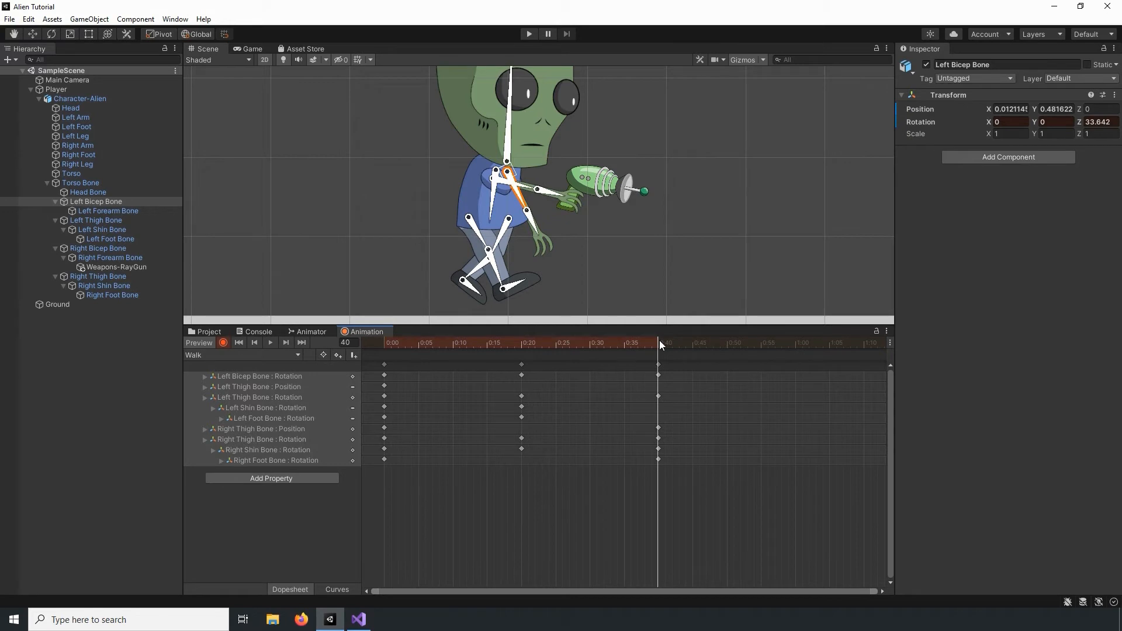
pyautogui.moveTo(659, 349); pyautogui.dragTo(795, 358)
pyautogui.moveTo(476, 265); pyautogui.dragTo(472, 258)
pyautogui.moveTo(498, 238); pyautogui.dragTo(469, 236)
pyautogui.scroll(-5, 736, 364)
pyautogui.moveTo(386, 343); pyautogui.dragTo(629, 355)
pyautogui.moveTo(520, 194); pyautogui.dragTo(504, 196)
pyautogui.moveTo(496, 246); pyautogui.dragTo(522, 248)
pyautogui.moveTo(548, 293); pyautogui.dragTo(548, 286)
pyautogui.moveTo(474, 235); pyautogui.dragTo(461, 237)
pyautogui.moveTo(447, 272); pyautogui.dragTo(440, 265)
# Copy the 0:00 keyframes to 1:20 to close the Walk cycle, and preview the animation.
pyautogui.moveTo(784, 346); pyautogui.dragTo(751, 364)
pyautogui.moveTo(692, 342); pyautogui.dragTo(710, 360)
pyautogui.moveTo(751, 365); pyautogui.dragTo(793, 344)
pyautogui.click(384, 365)
pyautogui.hotkey('ctrl', 'c')
pyautogui.hotkey('ctrl', 'v')
pyautogui.moveTo(792, 343); pyautogui.dragTo(343, 341)
pyautogui.press('space')
pyautogui.moveTo(793, 364); pyautogui.dragTo(710, 368)
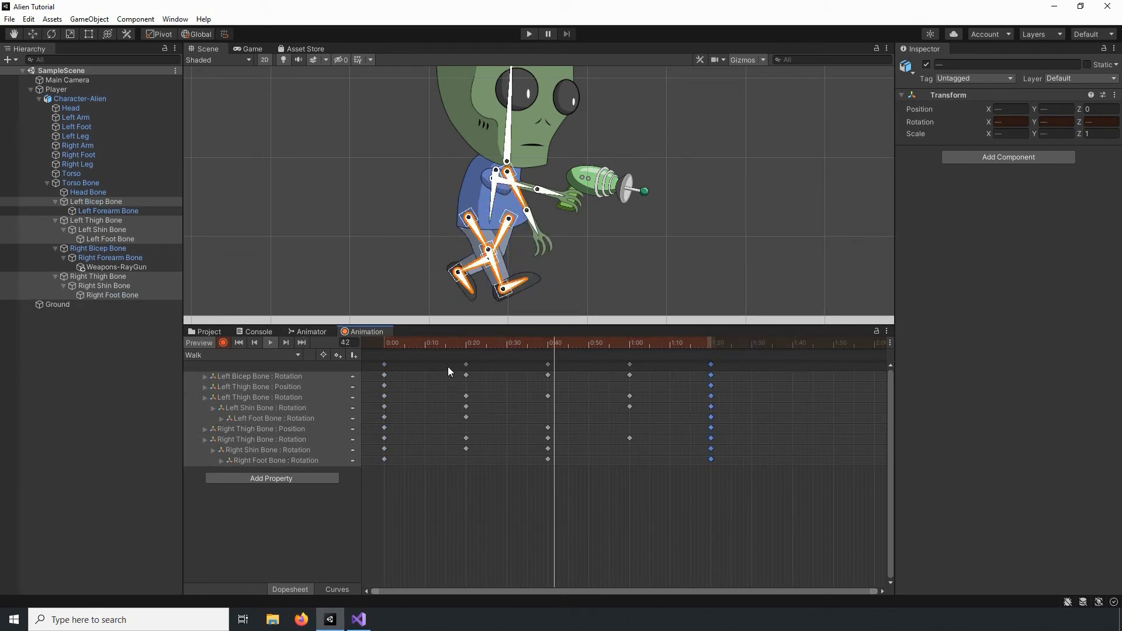
# Stop recording, inspect the Walk clip asset and play the animation back.
pyautogui.click(223, 343)
pyautogui.click(208, 331)
pyautogui.click(381, 443)
pyautogui.click(375, 386)
pyautogui.click(381, 438)
pyautogui.click(366, 331)
pyautogui.press('space')
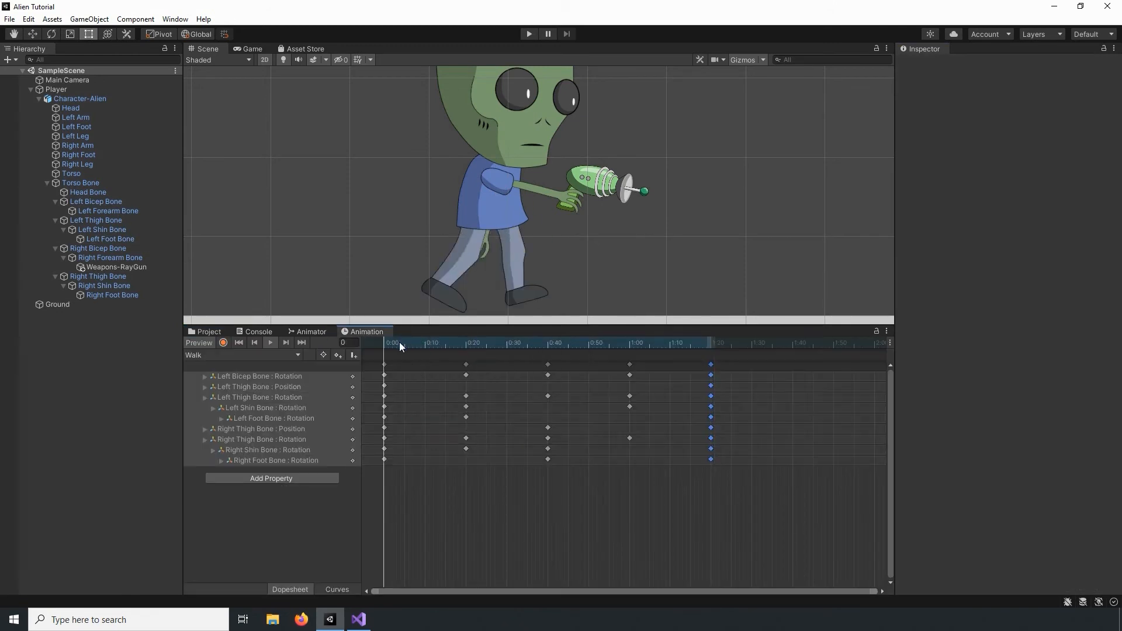
# Scrub through the Walk clip and toggle isWalking in play mode to test the transition.
pyautogui.rightClick(366, 332)
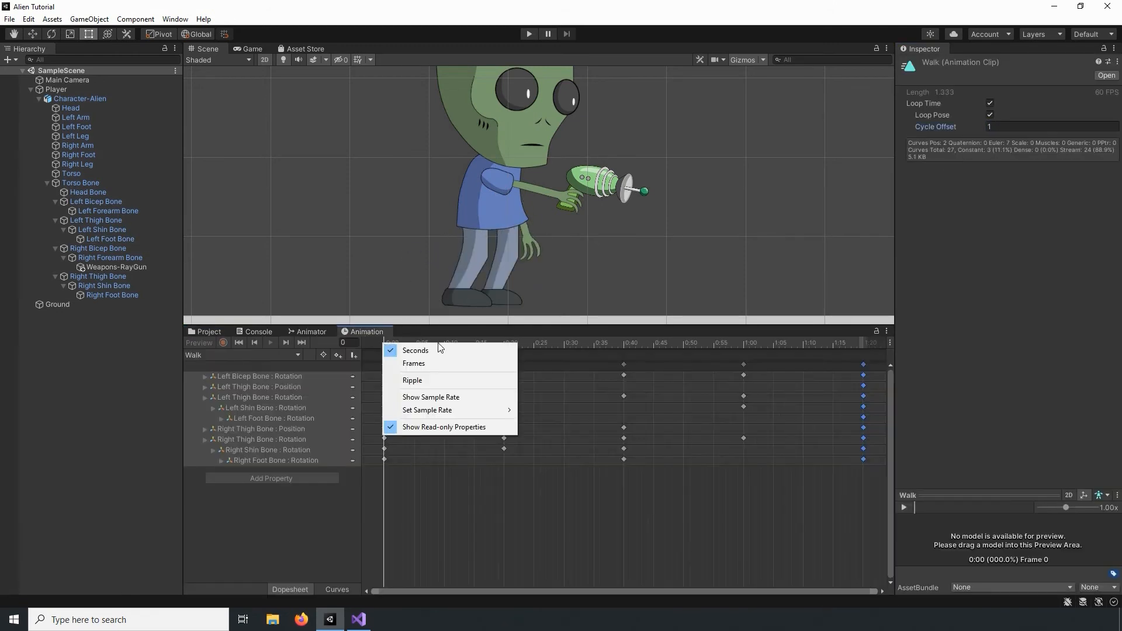
pyautogui.click(398, 346)
pyautogui.moveTo(397, 344); pyautogui.dragTo(384, 344)
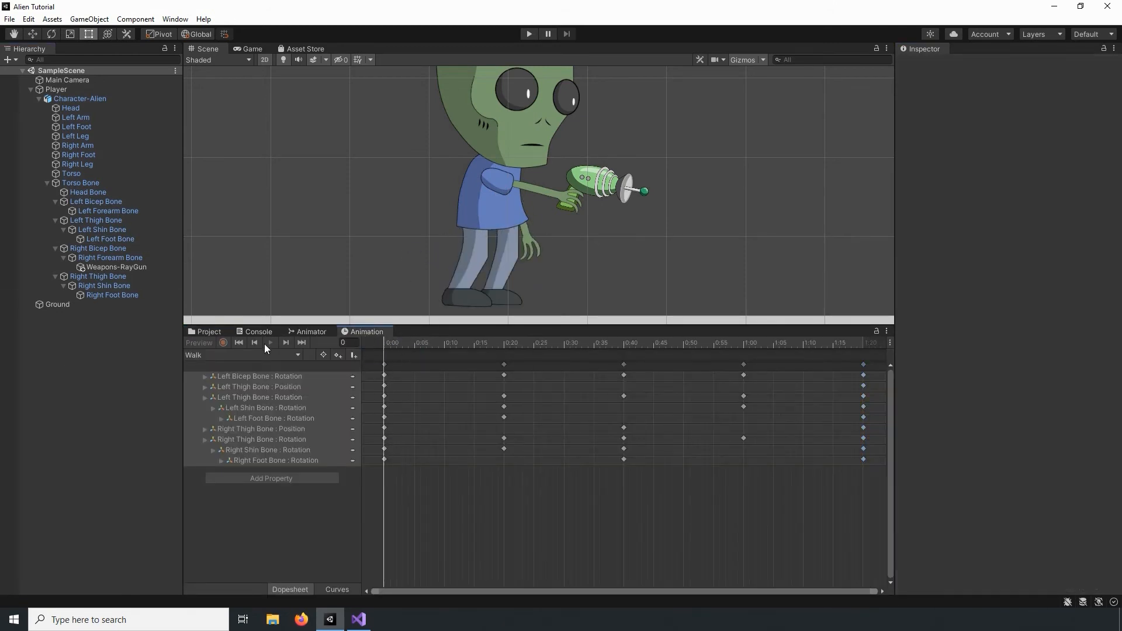
pyautogui.click(82, 183)
pyautogui.moveTo(387, 343); pyautogui.dragTo(415, 342)
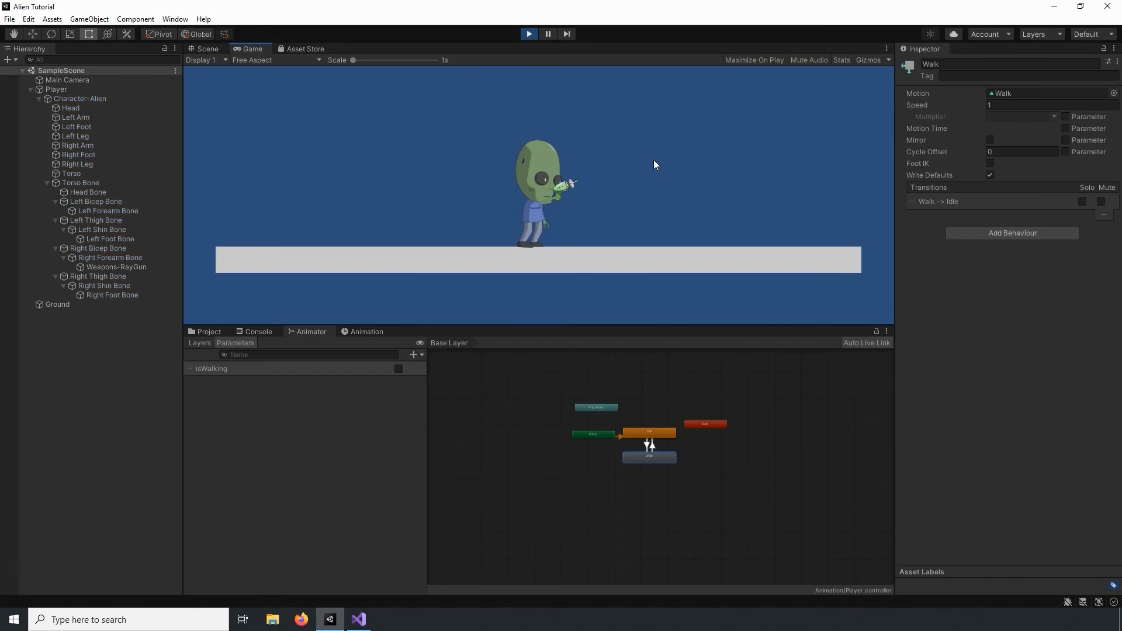
pyautogui.click(399, 368)
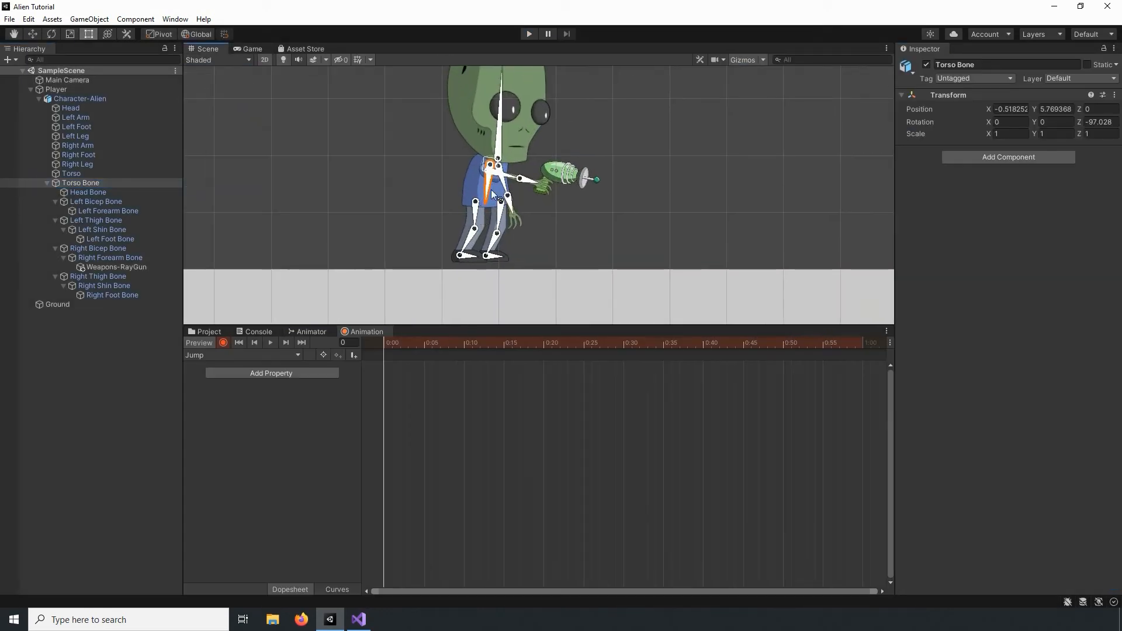
# Rotate the Right Thigh Bone backward at 0:00 of the Jump clip.
pyautogui.click(475, 212)
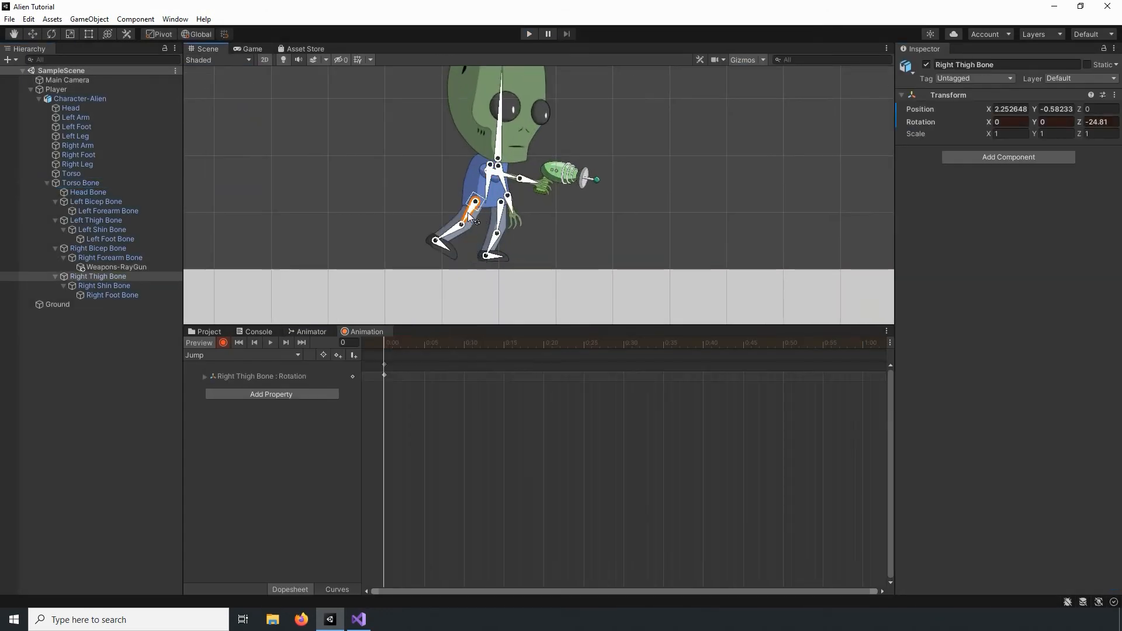
pyautogui.moveTo(383, 346); pyautogui.dragTo(436, 357)
pyautogui.click(384, 343)
pyautogui.moveTo(474, 218)
pyautogui.mouseDown()
pyautogui.moveTo(465, 218)
pyautogui.moveTo(490, 225)
pyautogui.mouseUp()
pyautogui.hotkey('ctrl', 'z')
pyautogui.hotkey('ctrl', 'z')
pyautogui.hotkey('ctrl', 'z')
pyautogui.hotkey('ctrl', 'z')
pyautogui.moveTo(504, 183); pyautogui.dragTo(498, 219)
pyautogui.hotkey('ctrl', 'z')
pyautogui.hotkey('ctrl', 'z')
pyautogui.hotkey('ctrl', 'z')
pyautogui.hotkey('ctrl', 'z')
pyautogui.hotkey('ctrl', 'z')
pyautogui.hotkey('ctrl', 'z')
pyautogui.click(221, 343)
pyautogui.hotkey('ctrl', 'z')
pyautogui.click(223, 343)
# Bend the left leg and raise the left arm forward at 0:00 to finish the jump pose.
pyautogui.click(492, 241)
pyautogui.moveTo(498, 218); pyautogui.dragTo(483, 237)
pyautogui.hotkey('ctrl', 'z')
pyautogui.hotkey('ctrl', 'z')
pyautogui.hotkey('ctrl', 'z')
pyautogui.moveTo(499, 218); pyautogui.dragTo(511, 178)
pyautogui.moveTo(527, 197); pyautogui.dragTo(530, 189)
# Copy the Jump clip's 0:00 keyframes to 0:30 and stop recording.
pyautogui.moveTo(392, 345)
pyautogui.mouseDown()
pyautogui.moveTo(543, 357)
pyautogui.moveTo(386, 357)
pyautogui.mouseUp()
pyautogui.click(384, 365)
pyautogui.hotkey('ctrl', 'c')
pyautogui.moveTo(584, 345); pyautogui.dragTo(623, 348)
pyautogui.hotkey('ctrl', 'v')
pyautogui.click(223, 343)
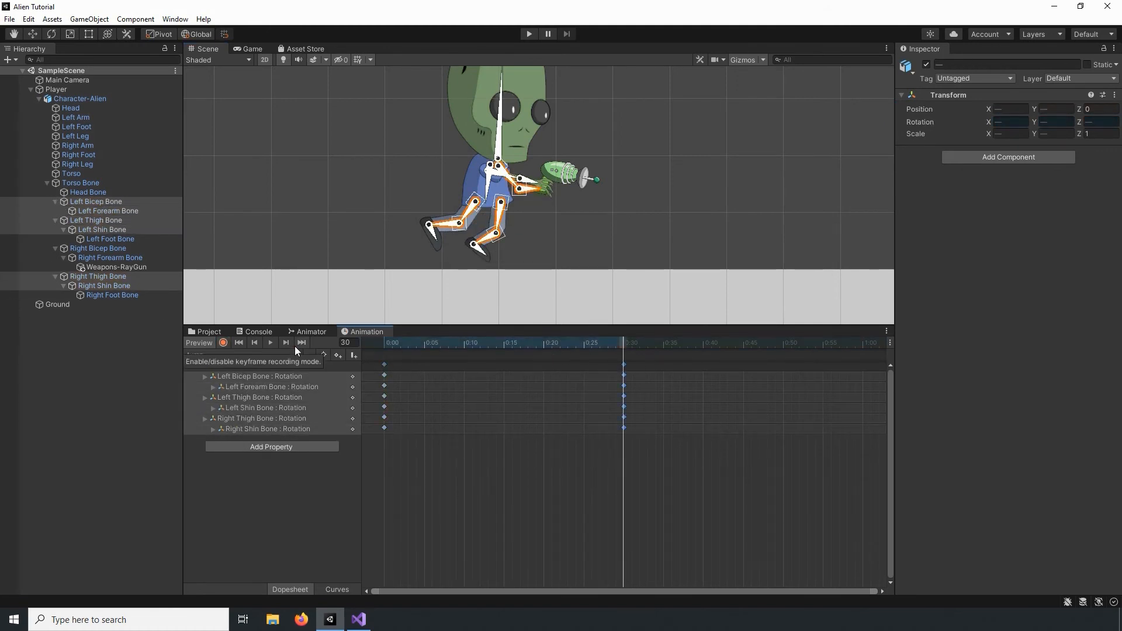
# Move the Jump state above the Idle state in the Animator graph.
pyautogui.click(308, 331)
pyautogui.scroll(5, 650, 482)
pyautogui.moveTo(668, 532); pyautogui.dragTo(674, 395)
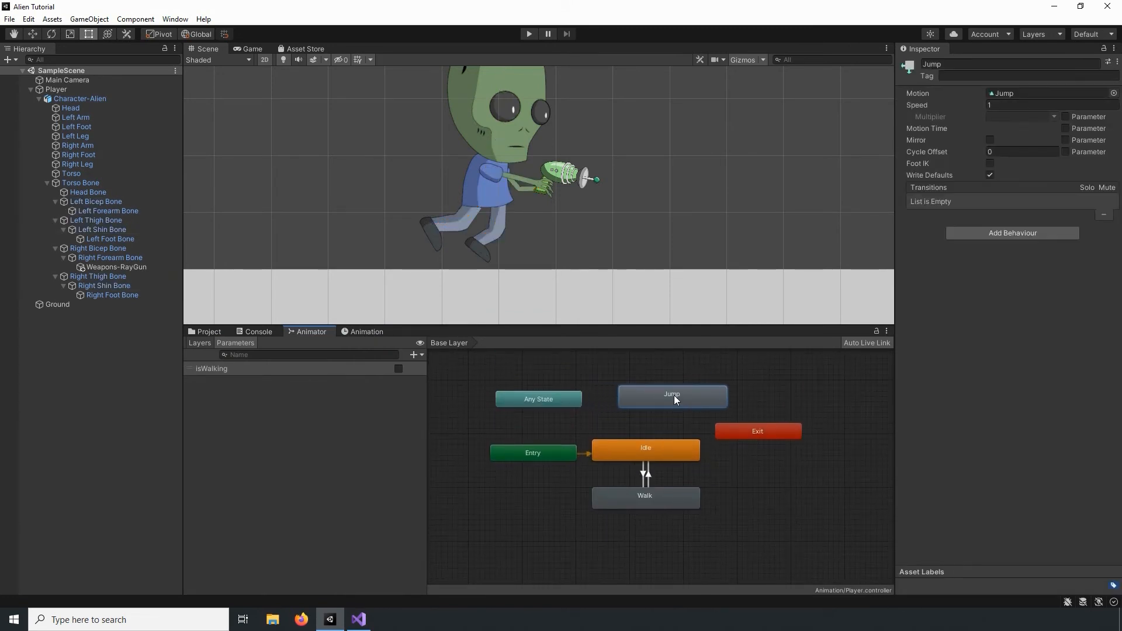
# Add a Trigger animator parameter named jump.
pyautogui.click(323, 417)
pyautogui.click(413, 355)
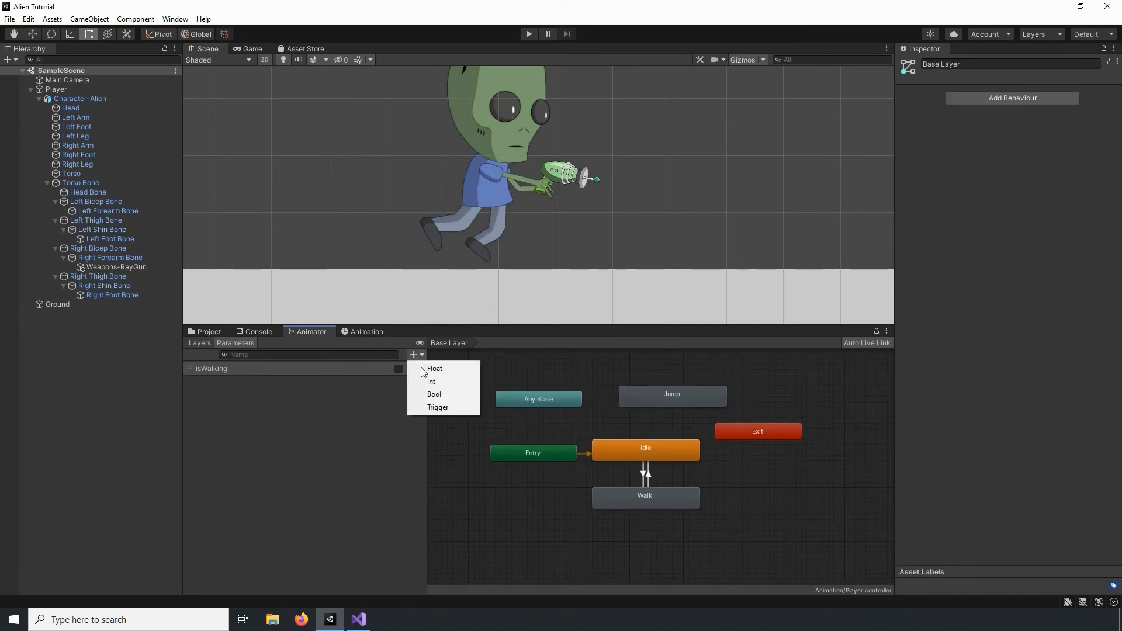
pyautogui.click(437, 407)
pyautogui.write('jump')
pyautogui.press('Return')
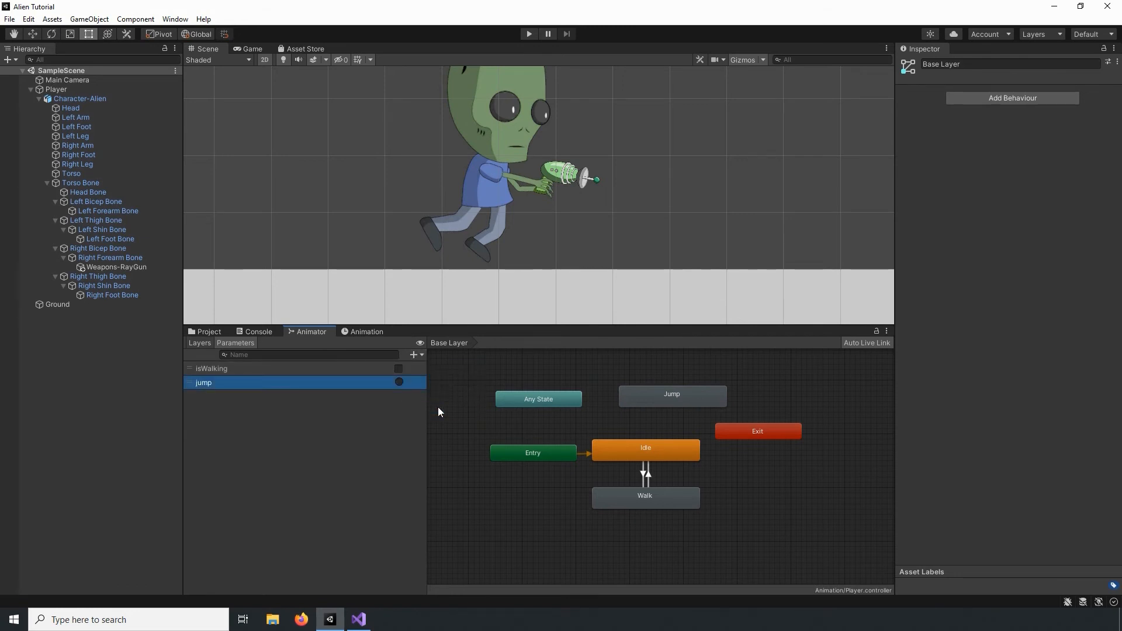
# Create transitions from Any State to Jump and from Jump to Idle.
pyautogui.rightClick(559, 398)
pyautogui.click(592, 404)
pyautogui.click(671, 397)
pyautogui.rightClick(674, 400)
pyautogui.click(717, 408)
pyautogui.click(646, 448)
# Align the Jump, Idle and Walk states in one column and move Exit farther away from them.
pyautogui.moveTo(665, 397); pyautogui.dragTo(645, 402)
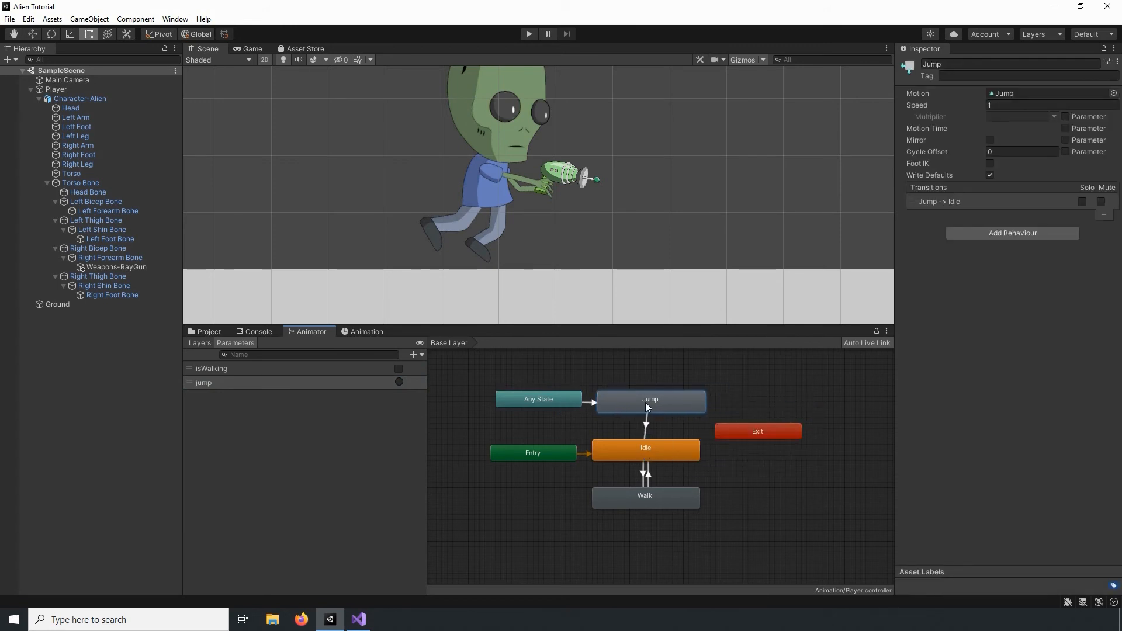
pyautogui.moveTo(668, 447); pyautogui.dragTo(674, 447)
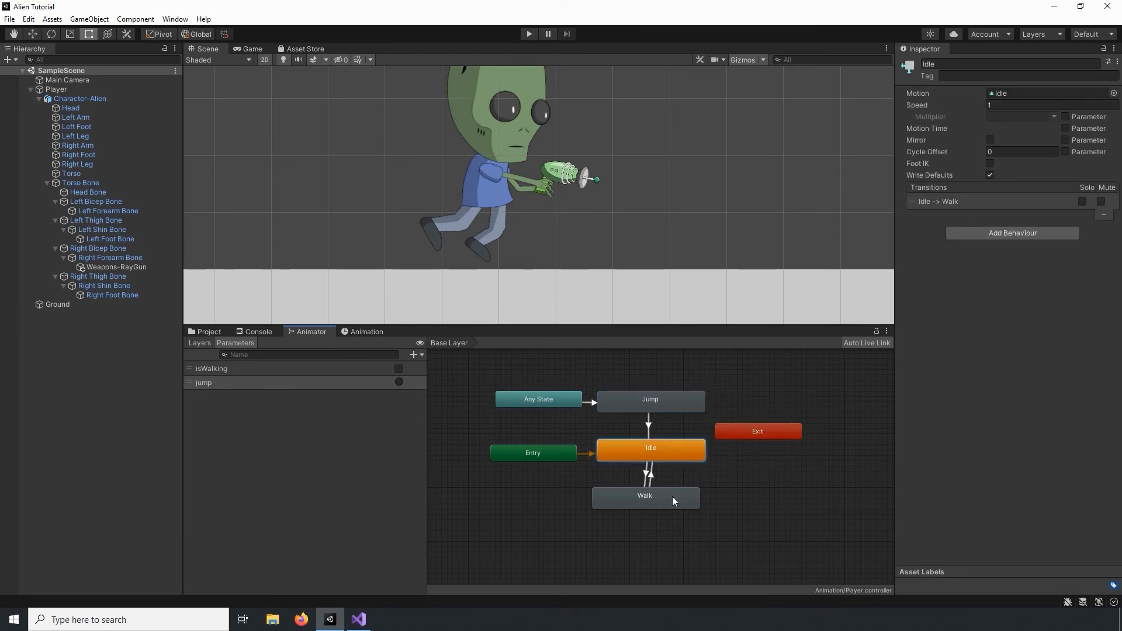
pyautogui.moveTo(672, 496); pyautogui.dragTo(677, 495)
pyautogui.moveTo(760, 430); pyautogui.dragTo(792, 430)
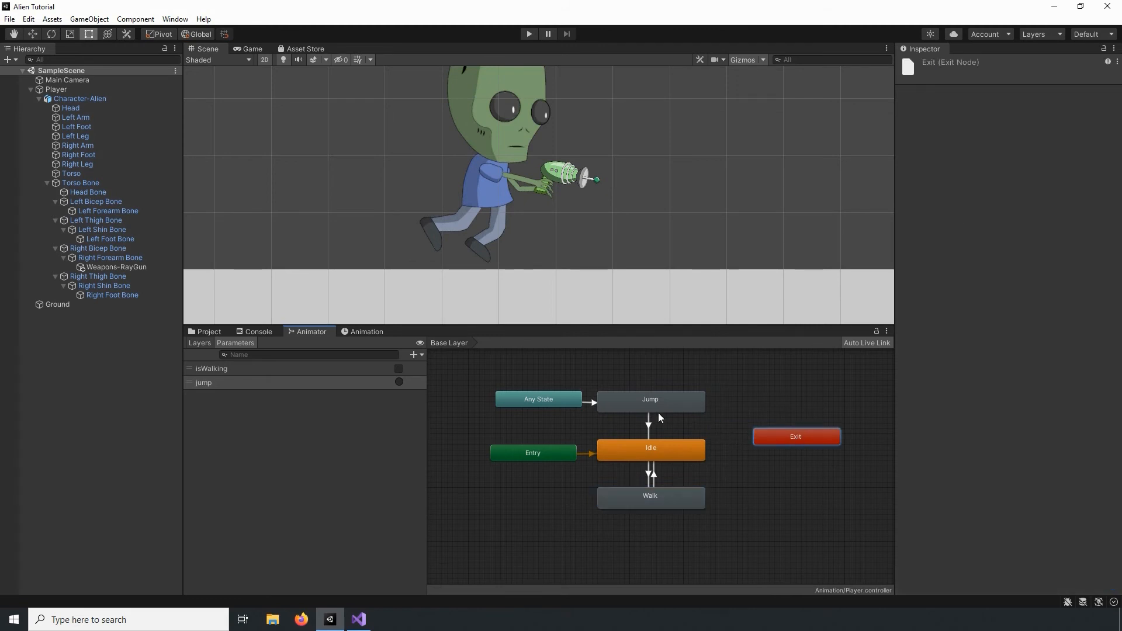
# Add the jump trigger as the condition of the Any State to Jump transition.
pyautogui.click(596, 403)
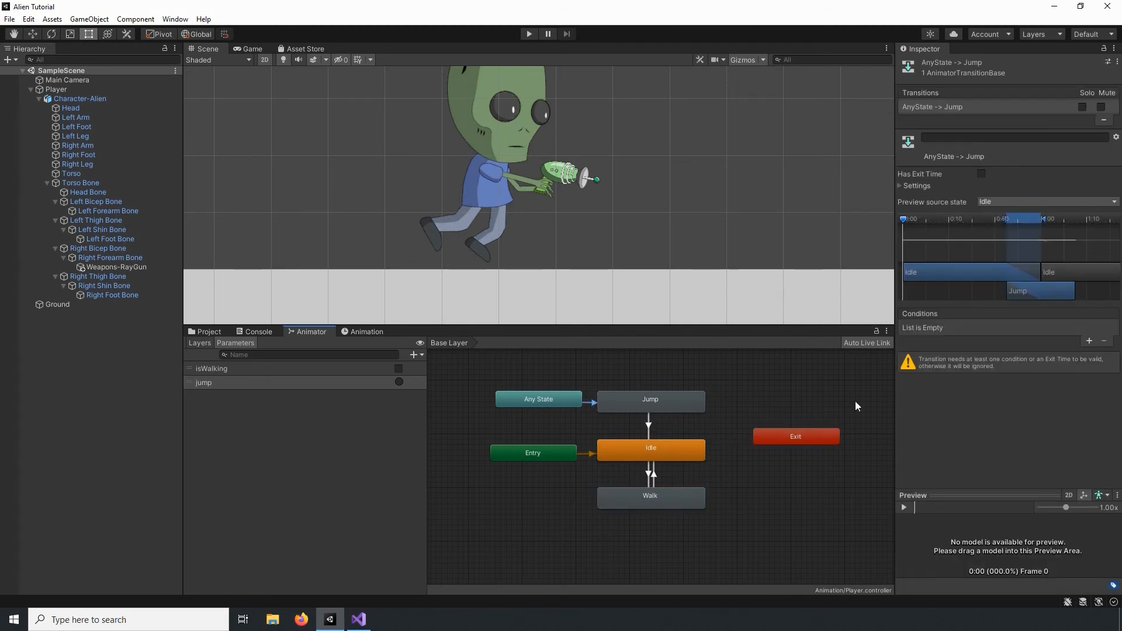
pyautogui.click(1088, 341)
pyautogui.click(946, 329)
pyautogui.click(963, 372)
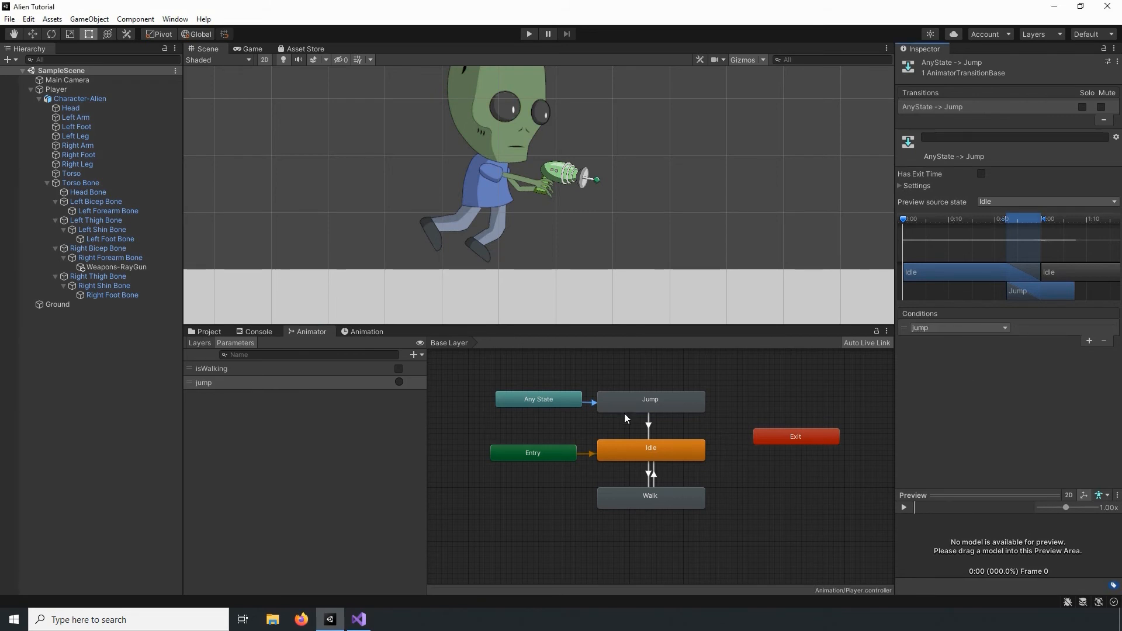
pyautogui.click(653, 402)
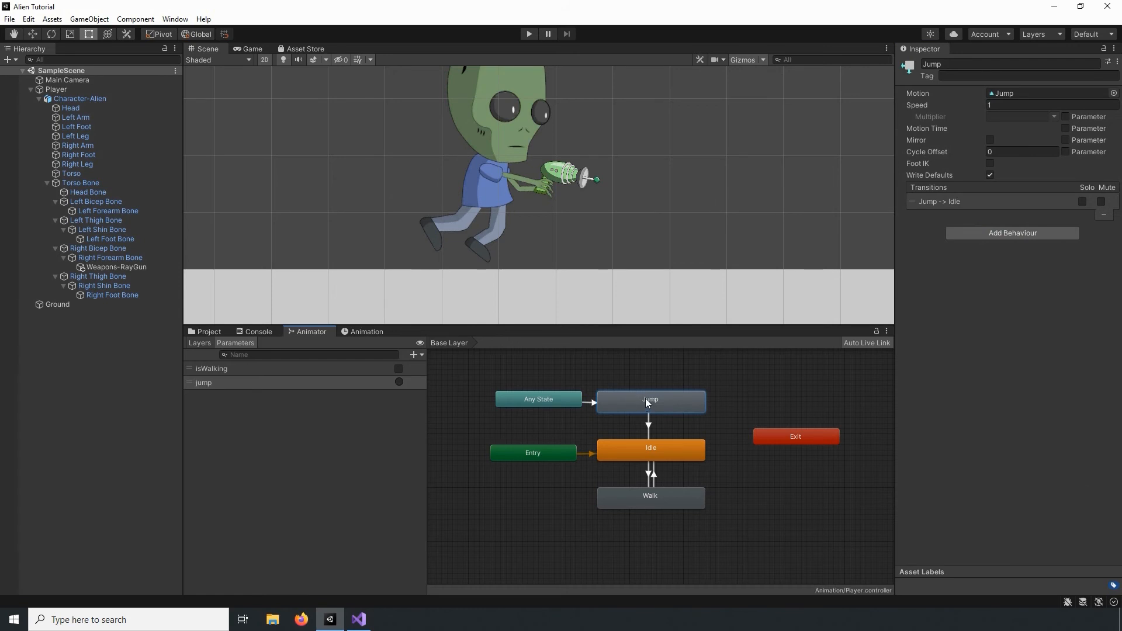
pyautogui.click(469, 409)
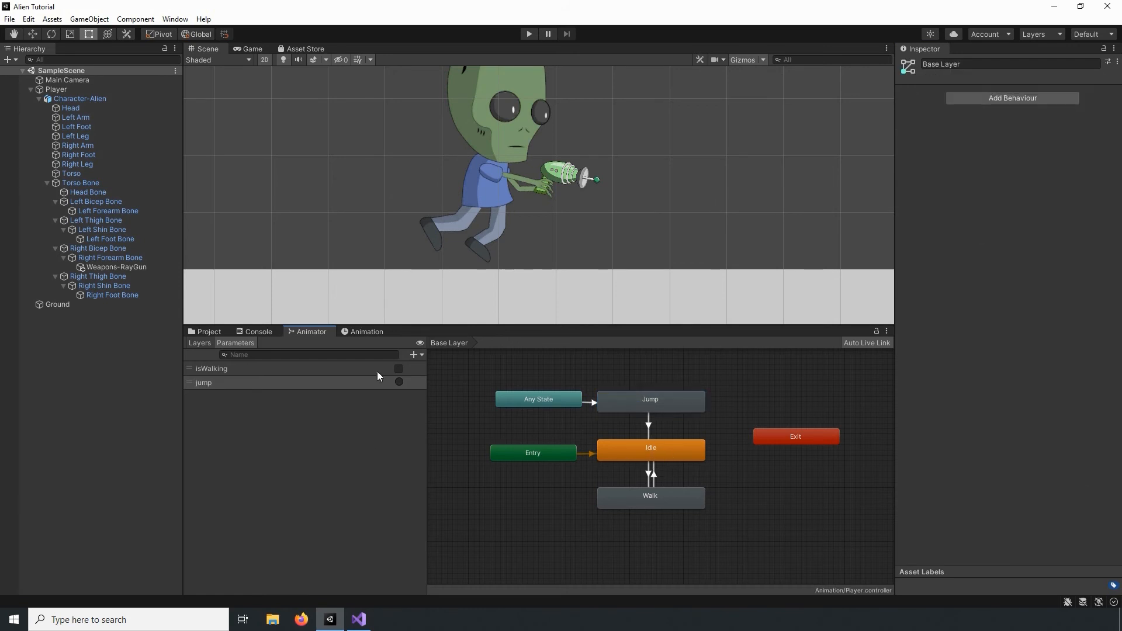
# Add a Bool animator parameter named isGrounded.
pyautogui.click(413, 354)
pyautogui.click(441, 393)
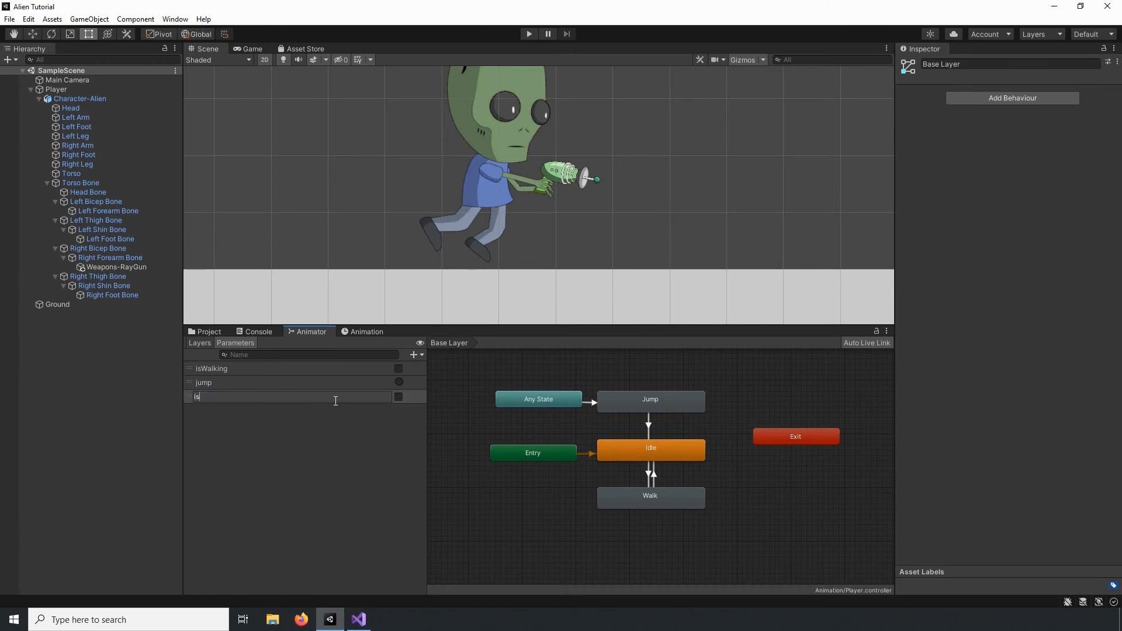
pyautogui.write('isGrounded')
pyautogui.press('Return')
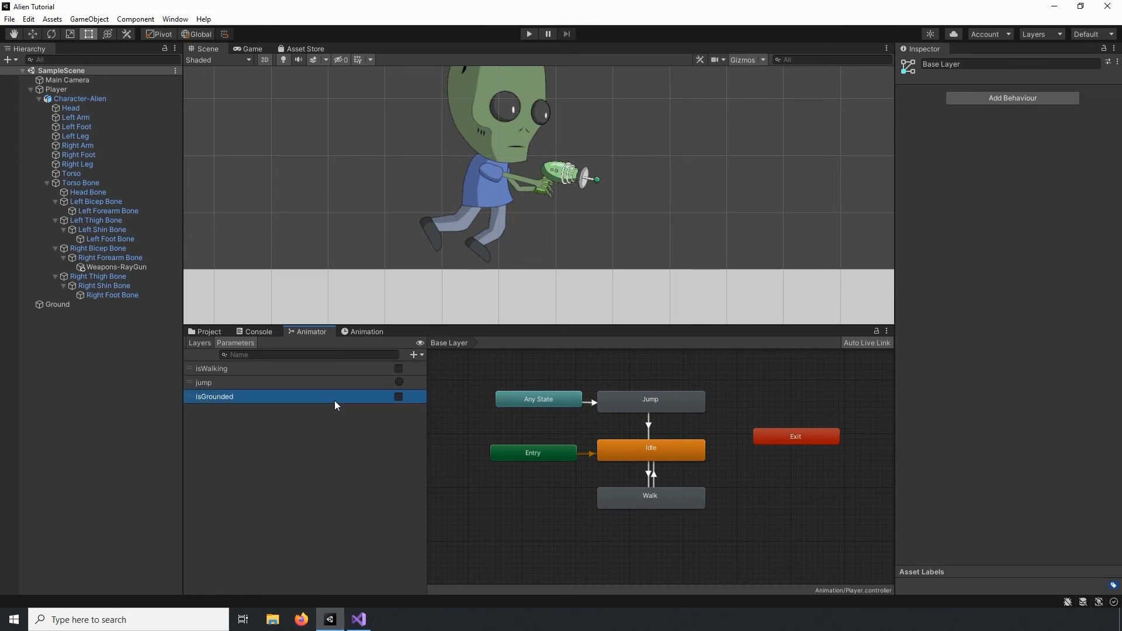
# Add the condition isGrounded true to the Jump to Idle transition.
pyautogui.click(649, 424)
pyautogui.click(1089, 320)
pyautogui.click(966, 305)
pyautogui.click(953, 343)
pyautogui.click(1033, 306)
pyautogui.click(1043, 320)
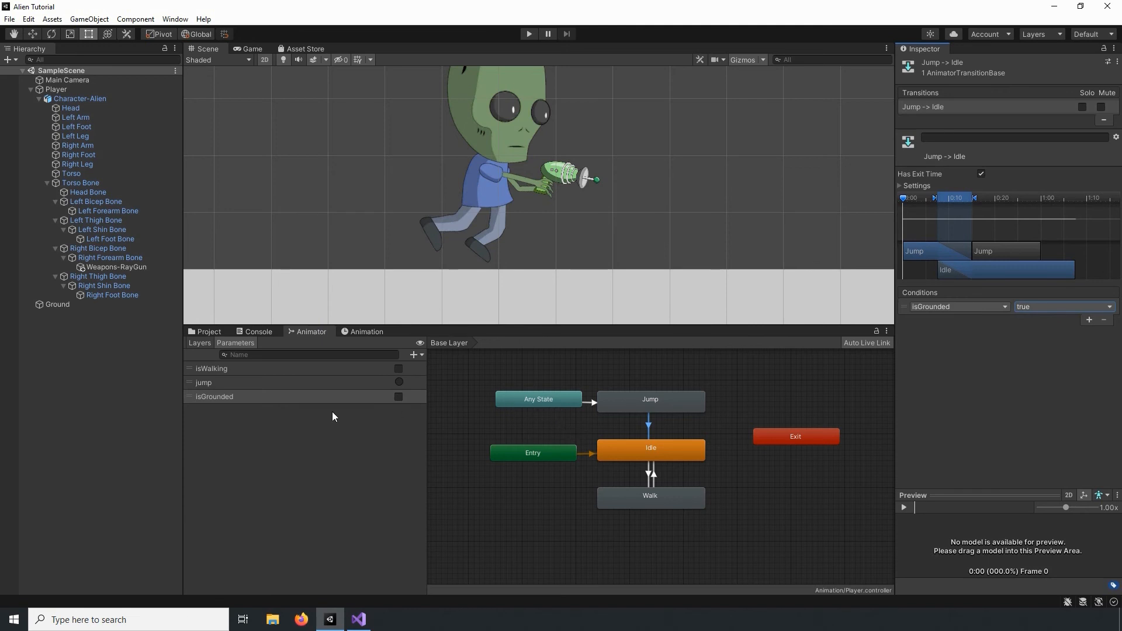
# Create a C# script named Animate in the Scripts folder.
pyautogui.click(205, 332)
pyautogui.doubleClick(419, 390)
pyautogui.rightClick(372, 450)
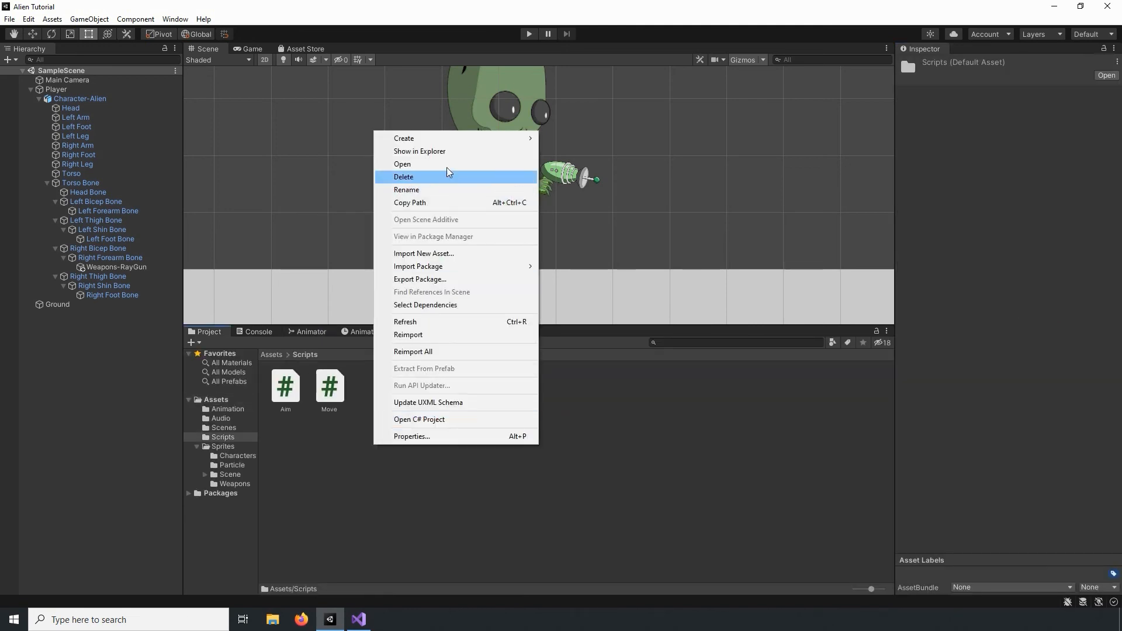
pyautogui.moveTo(453, 139)
pyautogui.click(565, 145)
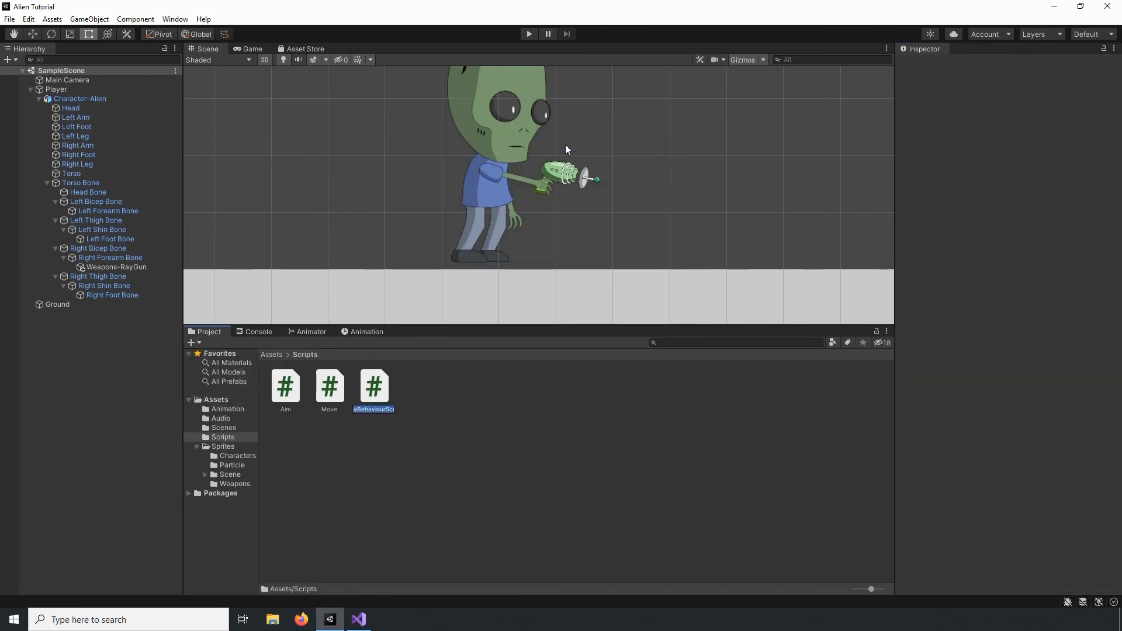
pyautogui.write('Animat')
pyautogui.press('Return')
# Open the Animate script in Visual Studio and put the class's opening brace on its declaration line.
pyautogui.doubleClick(329, 385)
pyautogui.click(123, 130)
pyautogui.press('Left')
pyautogui.press('BackSpace')
# Replace the comment above the Start method with a [SerializeField] Animator field named _animator.
pyautogui.press('Down')
pyautogui.press('End')
pyautogui.hotkey('ctrl', 'shift', 'Left')
pyautogui.hotkey('ctrl', 'shift', 'Left')
pyautogui.hotkey('ctrl', 'shift', 'Left')
pyautogui.hotkey('ctrl', 'shift', 'Left')
pyautogui.hotkey('ctrl', 'shift', 'Left')
pyautogui.hotkey('ctrl', 'shift', 'Left')
pyautogui.hotkey('ctrl', 'shift', 'Left')
pyautogui.hotkey('ctrl', 'shift', 'Left')
pyautogui.hotkey('ctrl', 'shift', 'Left')
pyautogui.write('[SerializeField] Ani')
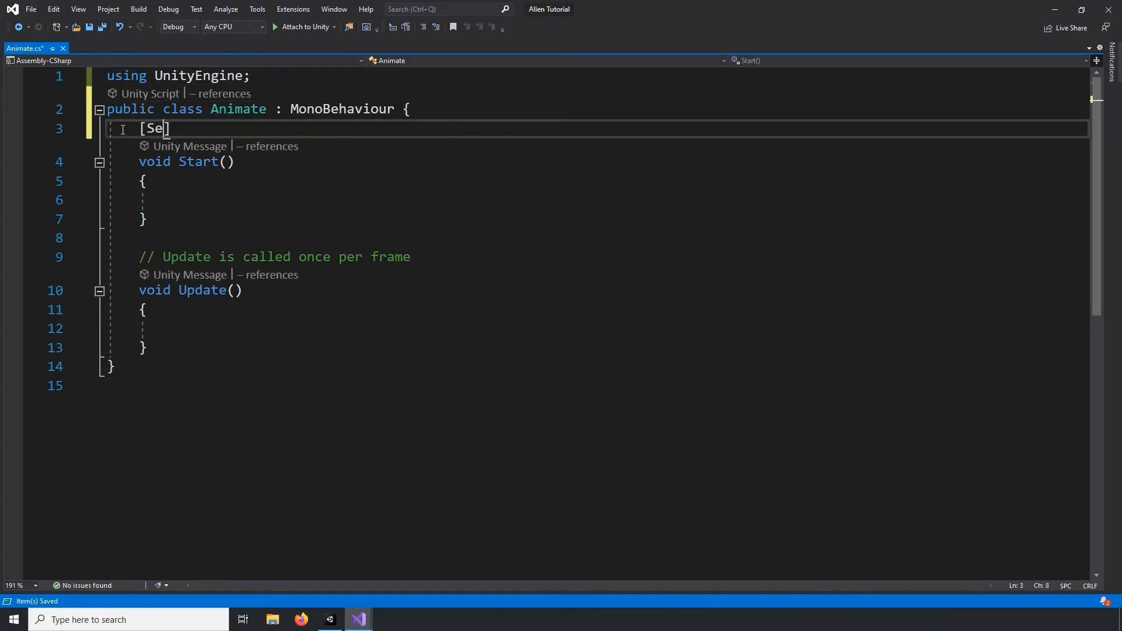
pyautogui.write('mator _animator;')
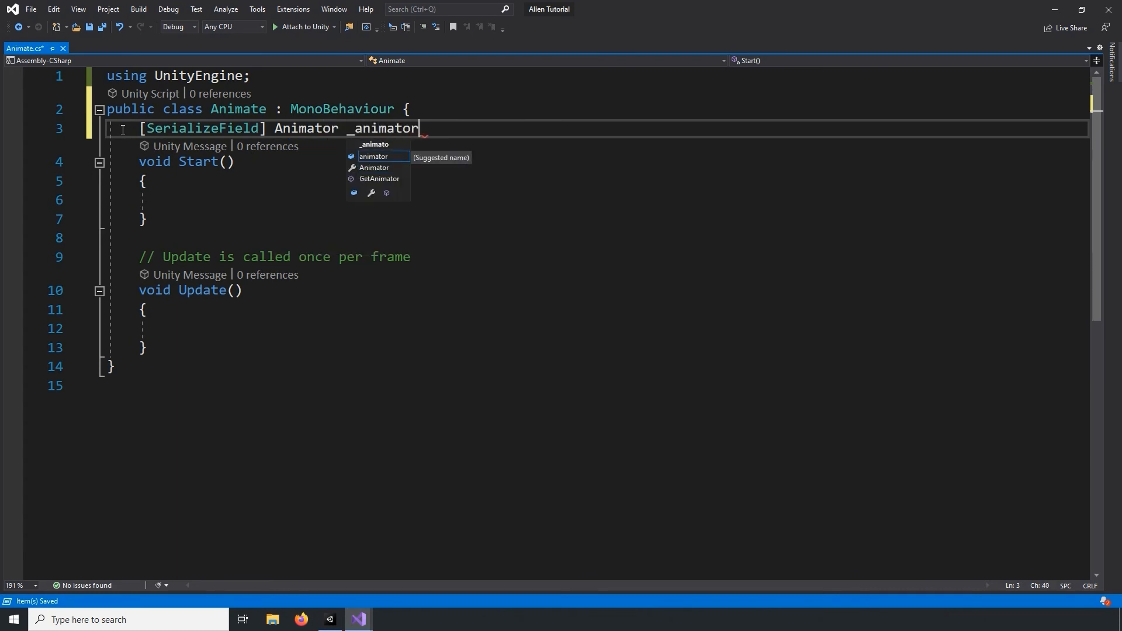
# Move the Start method's opening brace up onto its declaration line.
pyautogui.press('Down')
pyautogui.press('Down')
pyautogui.press('Home')
pyautogui.hotkey('shift', 'Home')
pyautogui.press('BackSpace')
pyautogui.press('BackSpace')
pyautogui.press('Down')
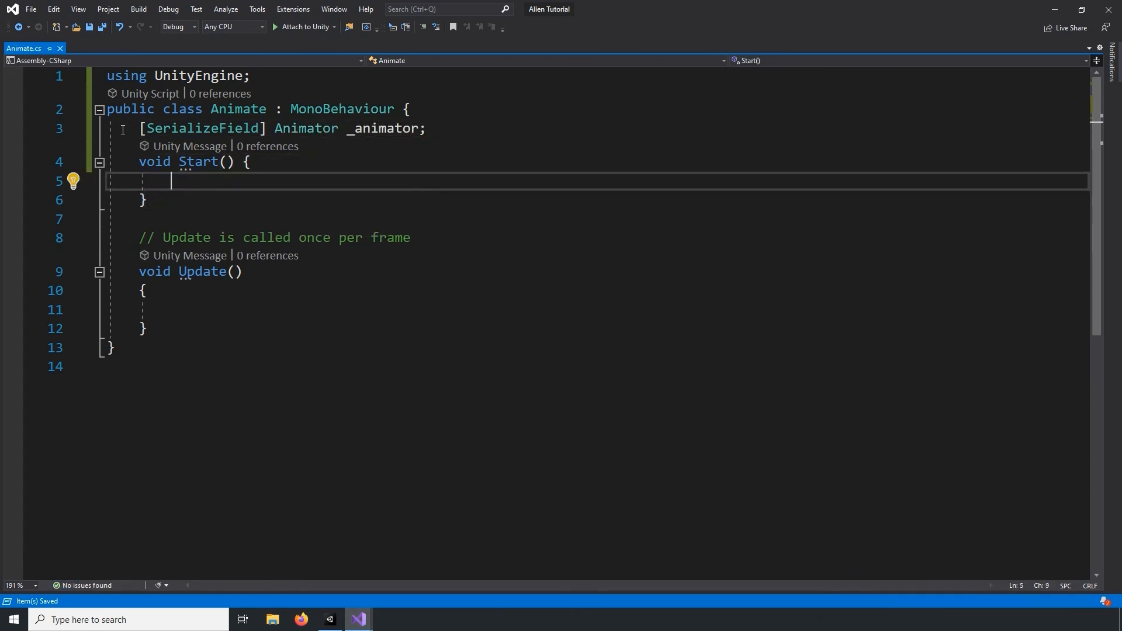
# Delete the Start method and the comment above the Update method.
pyautogui.moveTo(153, 201); pyautogui.dragTo(100, 161)
pyautogui.press('BackSpace')
pyautogui.press('BackSpace')
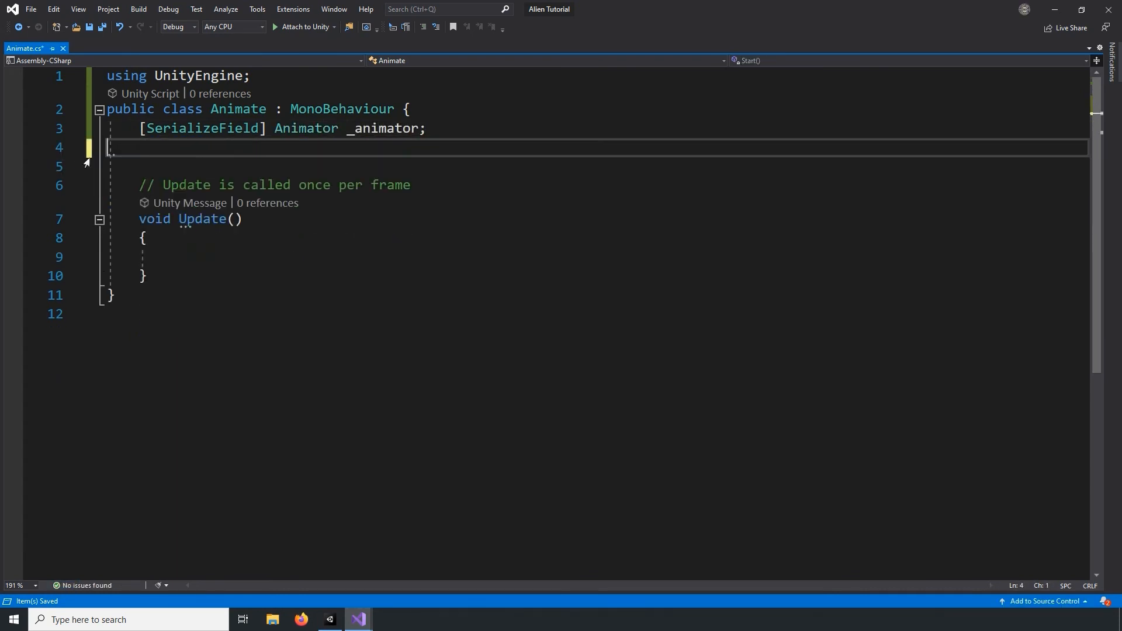
pyautogui.moveTo(414, 167); pyautogui.dragTo(79, 144)
pyautogui.press('BackSpace')
pyautogui.press('BackSpace')
# Move the Update method's opening brace up onto its declaration line.
pyautogui.press('Down')
pyautogui.press('Down')
pyautogui.press('Home')
pyautogui.hotkey('shift', 'Home')
pyautogui.press('BackSpace')
pyautogui.press('BackSpace')
# Add an if block in Update that tests whether Input.GetAxis("Horizontal") != 0.
pyautogui.press('Down')
pyautogui.write('if(Input.Get')
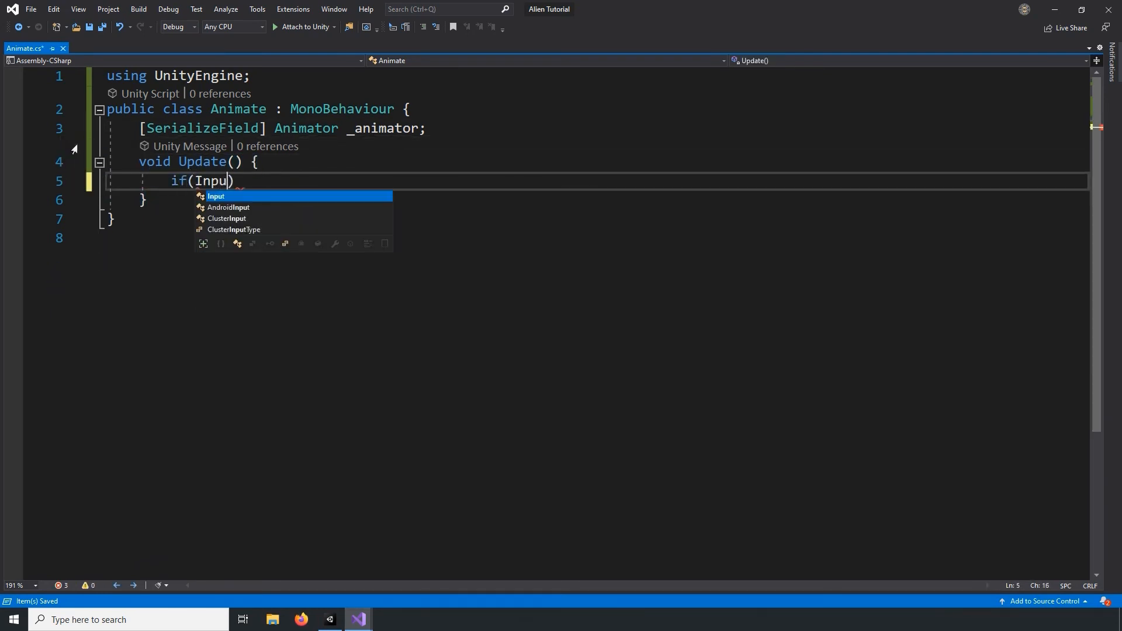
pyautogui.write('Axis("Hori')
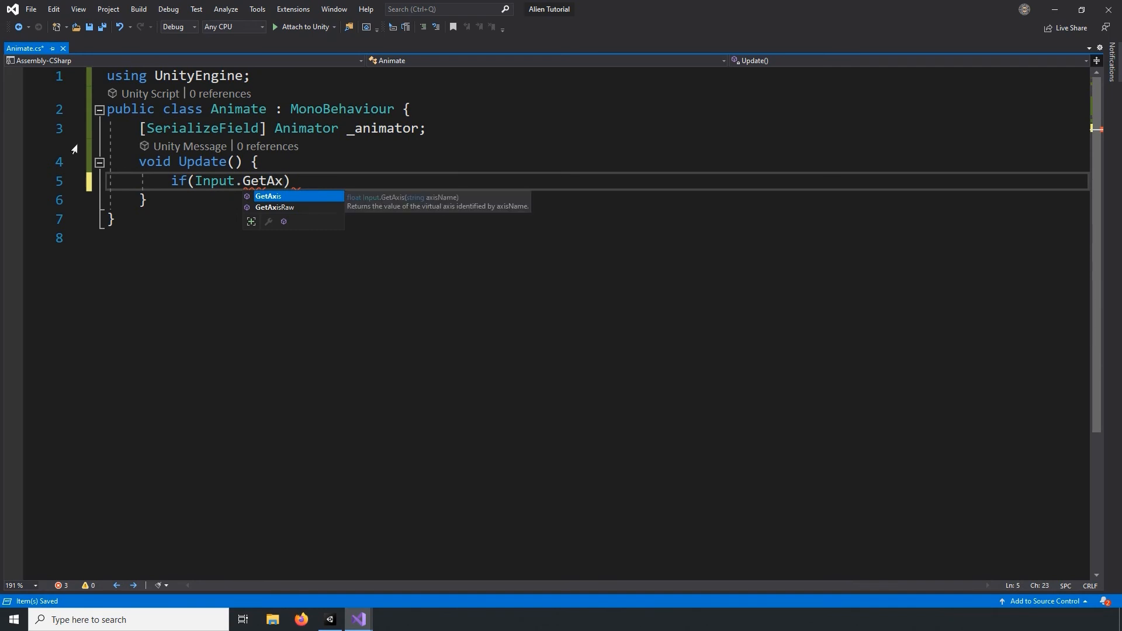
pyautogui.write('zontal") >')
pyautogui.press('BackSpace')
pyautogui.write('!= 0) {')
pyautogui.press('Return')
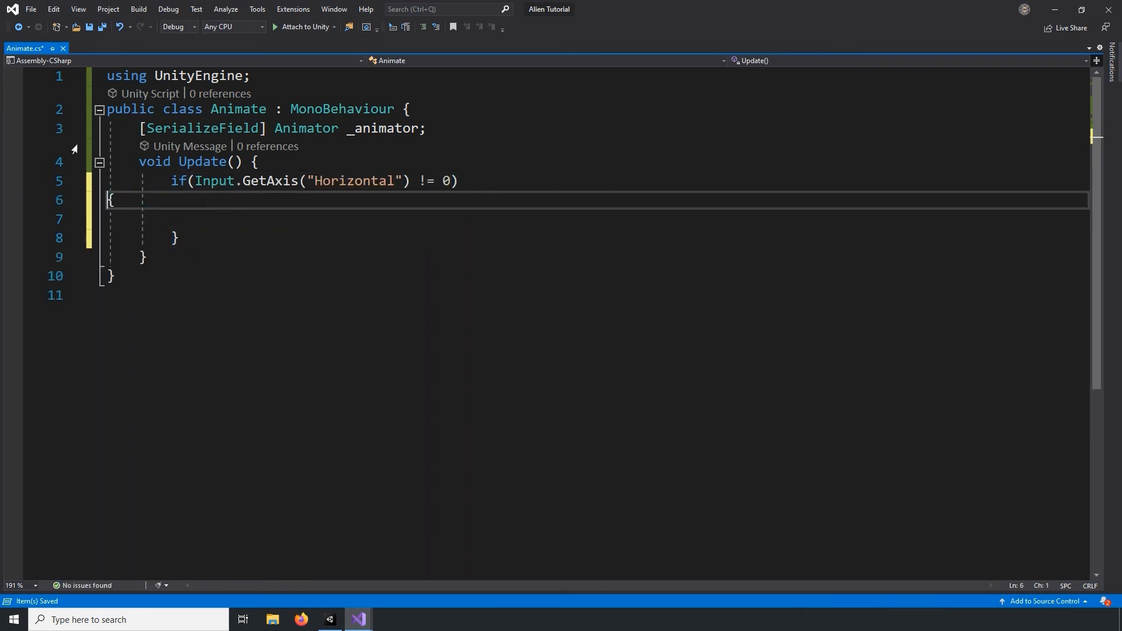
# Inside the horizontal input block, add the statement _animator.SetBool("isWalking", true);.
pyautogui.write('_animator.')
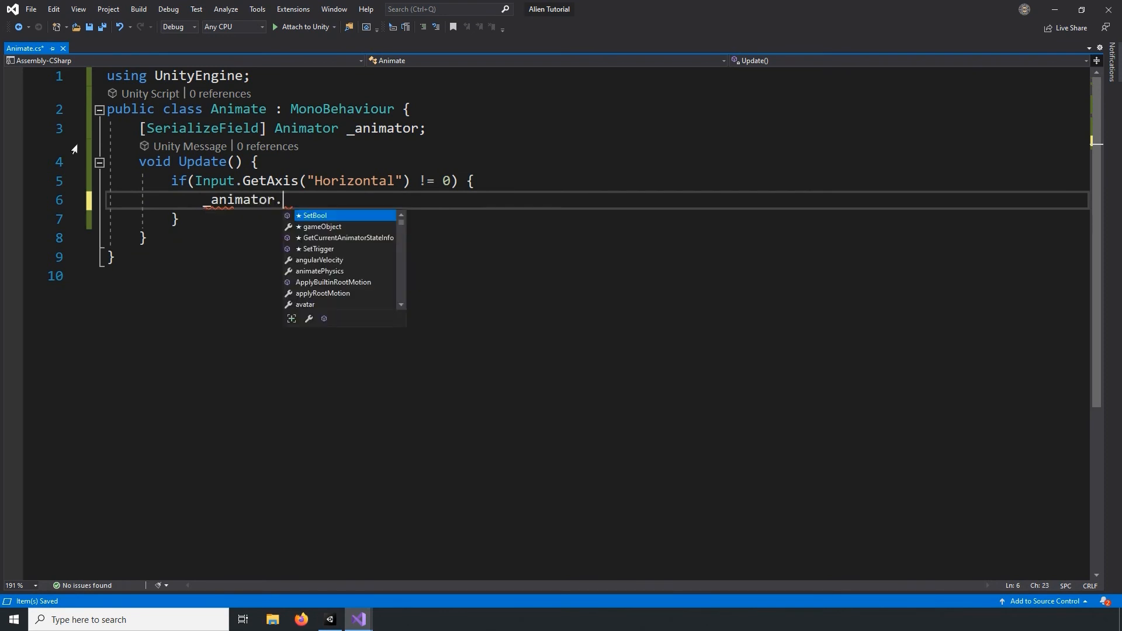
pyautogui.write('SetBool(')
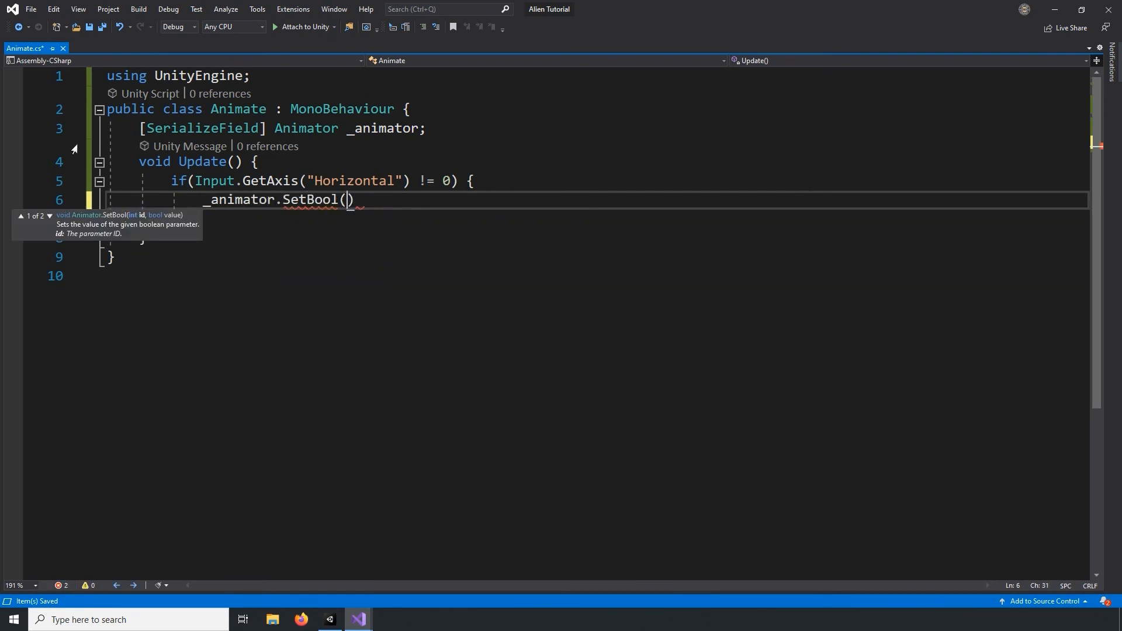
pyautogui.write('"isWalking", true);')
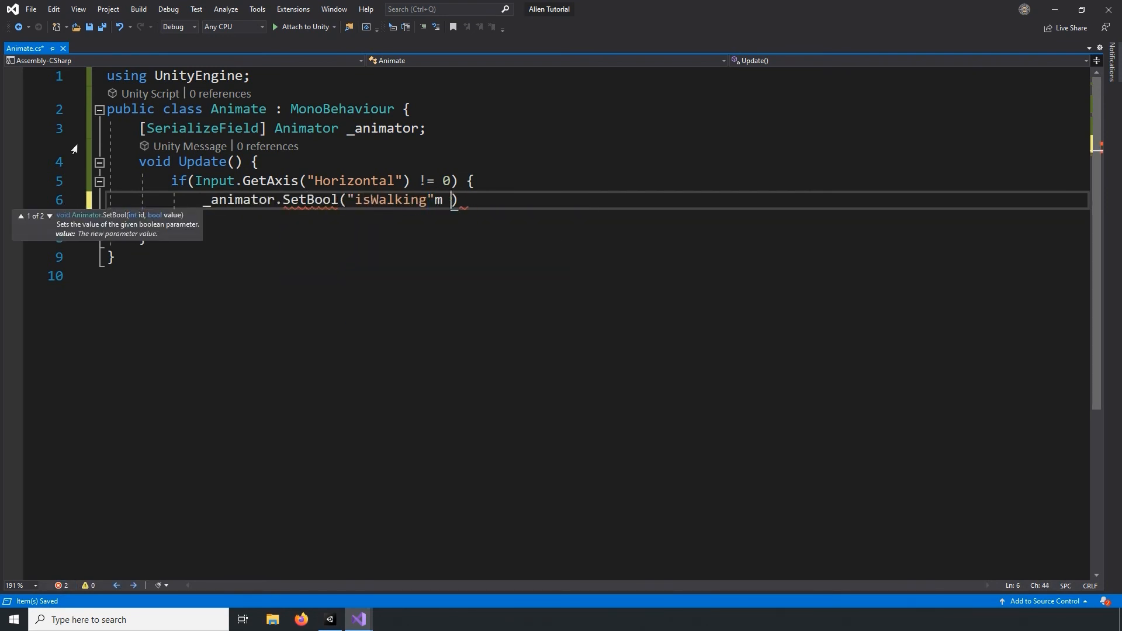
pyautogui.press('Return')
pyautogui.press('BackSpace')
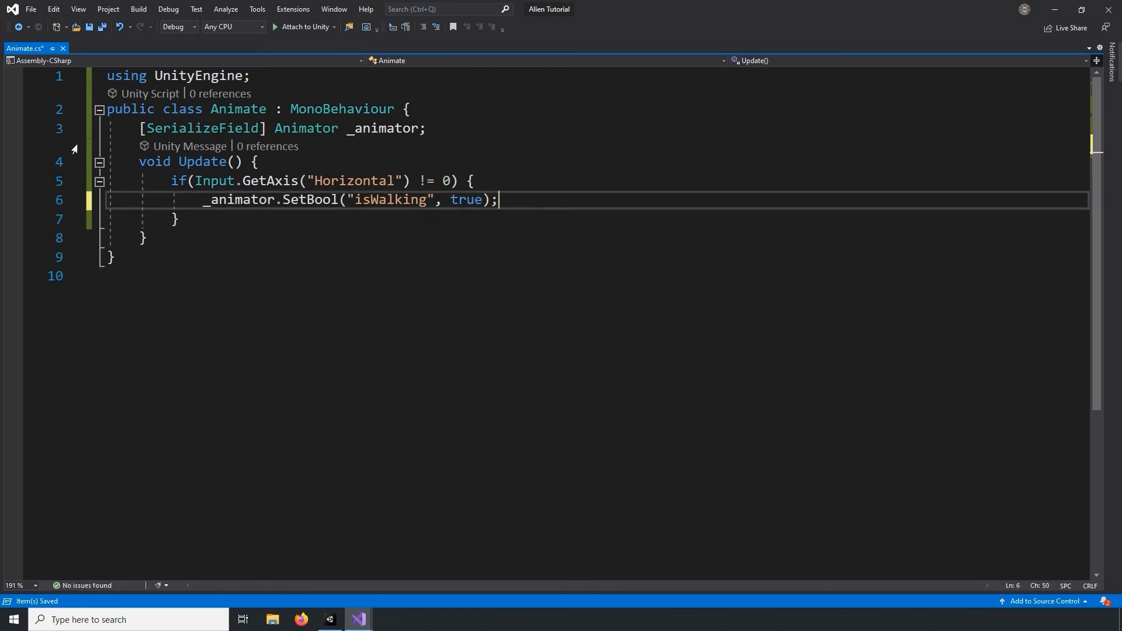
# Add an else block after the horizontal input check, with its opening brace on the same line as else.
pyautogui.press('Down')
pyautogui.press('End')
pyautogui.write('else {')
pyautogui.press('Return')
pyautogui.press('Up')
pyautogui.press('Home')
pyautogui.press('BackSpace')
pyautogui.press('BackSpace')
pyautogui.press('BackSpace')
# Copy the isWalking SetBool statement into the else block.
pyautogui.press('Up')
pyautogui.press('Home')
pyautogui.hotkey('ctrl', 'shift', 'Right')
pyautogui.hotkey('ctrl', 'shift', 'Right')
pyautogui.hotkey('ctrl', 'shift', 'Right')
pyautogui.hotkey('ctrl', 'shift', 'Right')
pyautogui.hotkey('ctrl', 'shift', 'Right')
pyautogui.hotkey('ctrl', 'shift', 'Right')
pyautogui.hotkey('ctrl', 'shift', 'Right')
pyautogui.hotkey('ctrl', 'shift', 'Right')
pyautogui.hotkey('shift', 'End')
pyautogui.hotkey('ctrl', 'c')
pyautogui.press('Down')
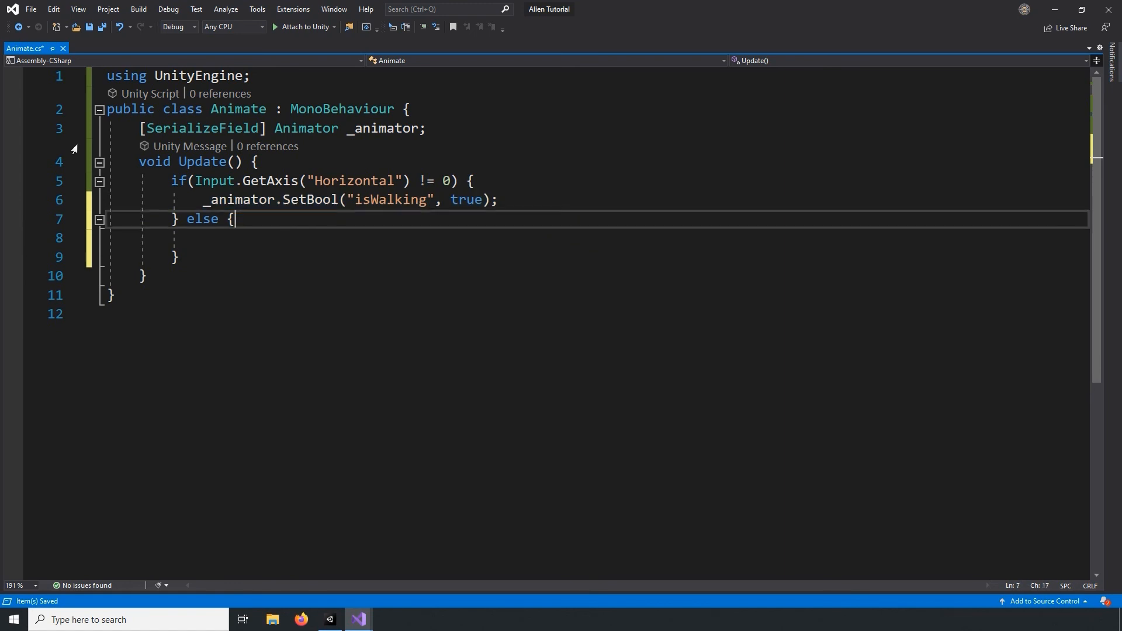
pyautogui.press('Down')
pyautogui.hotkey('ctrl', 'v')
# Change the isWalking value in the else block to false and save the script.
pyautogui.press('Left')
pyautogui.press('Left')
pyautogui.press('BackSpace')
pyautogui.press('BackSpace')
pyautogui.press('BackSpace')
pyautogui.press('BackSpace')
pyautogui.write('fal')
pyautogui.press('Tab')
pyautogui.press('Down')
pyautogui.hotkey('ctrl', 's')
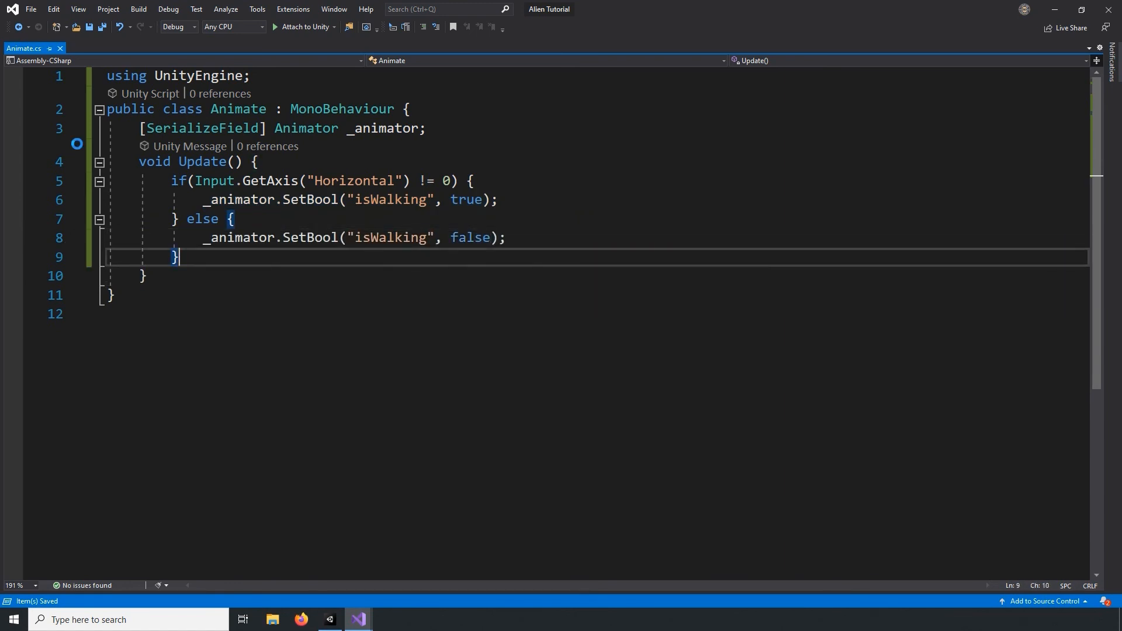
# Below the else block, add an if block testing Input.GetButtonUp("Jump") and save the script.
pyautogui.press('Return')
pyautogui.press('Return')
pyautogui.write('if(Input.GetButtonUp')
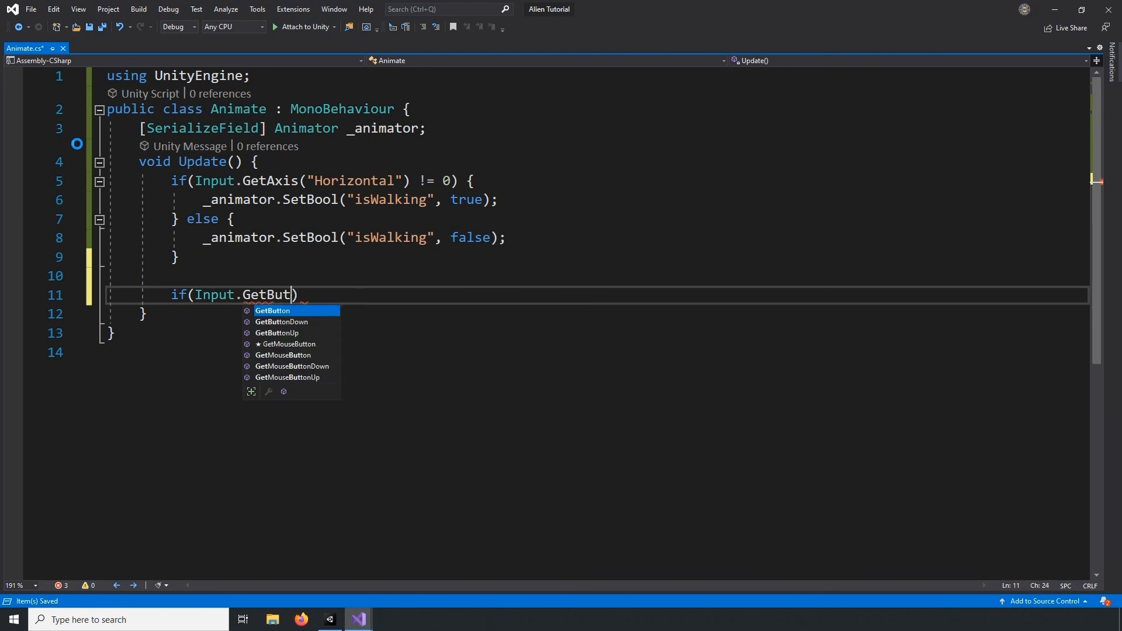
pyautogui.press('Delete')
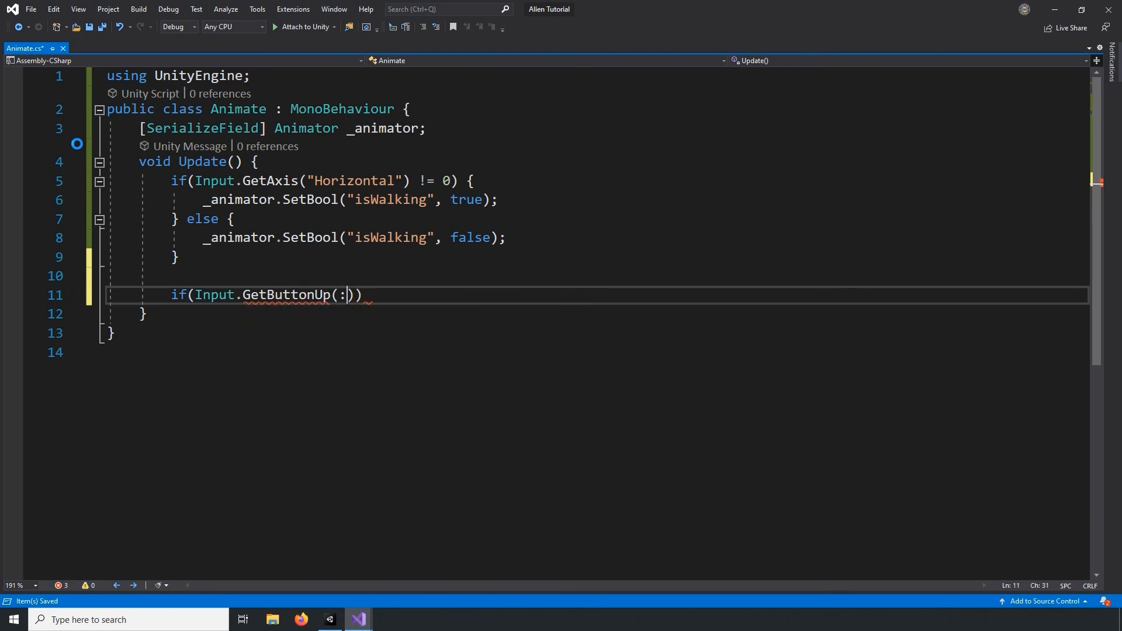
pyautogui.write('("Jump")) {')
pyautogui.press('Return')
pyautogui.hotkey('ctrl', 's')
# Inside the Jump button block, add the statement _animator.SetTrigger("jump");.
pyautogui.press('Down')
pyautogui.write('_aniat')
pyautogui.press('BackSpace')
pyautogui.press('BackSpace')
pyautogui.write('mator.SetTrigger("')
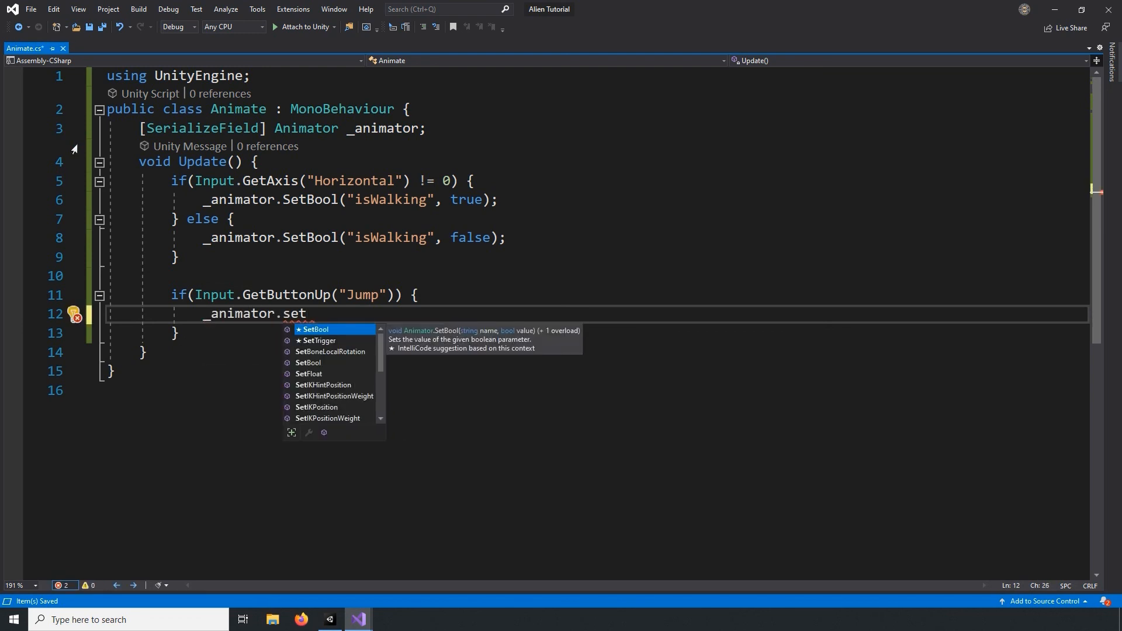
pyautogui.write('jump");')
# Remove the blank line above the Jump button check and save the script.
pyautogui.press('Down')
pyautogui.press('Up')
pyautogui.press('Up')
pyautogui.press('Up')
pyautogui.press('BackSpace')
pyautogui.hotkey('ctrl', 's')
# Add an OnCollisionEnter2D method with a Collision2D collision parameter below the Update method.
pyautogui.press('Down')
pyautogui.press('Down')
pyautogui.press('Down')
pyautogui.press('Down')
pyautogui.press('Return')
pyautogui.press('Return')
pyautogui.press('Return')
pyautogui.press('Up')
pyautogui.press('Up')
pyautogui.write('OnColl')
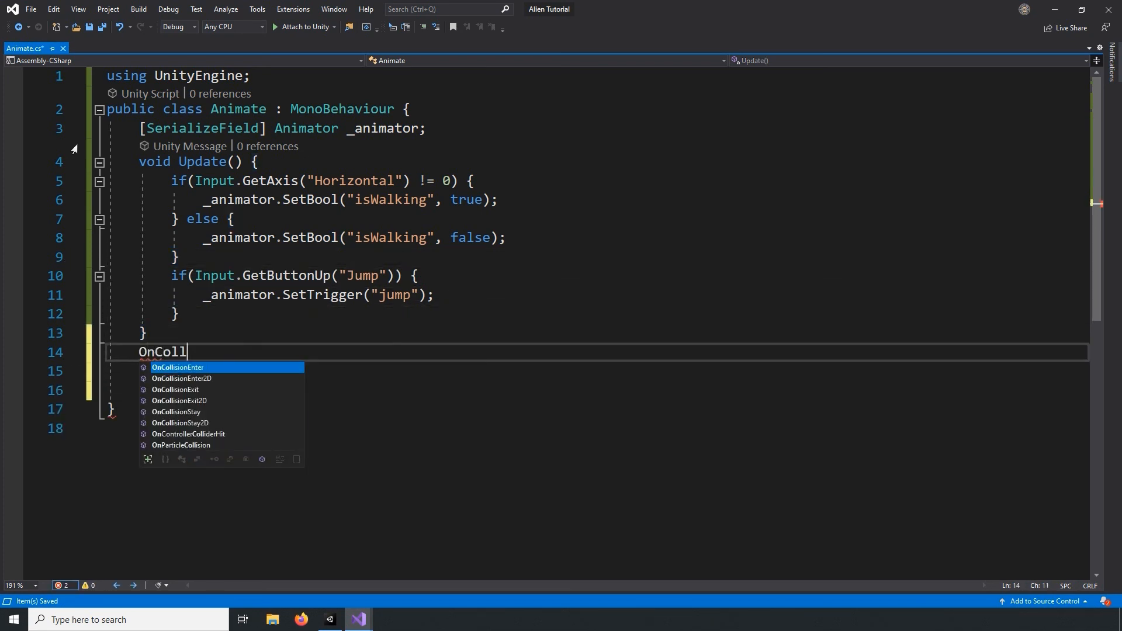
pyautogui.press('Down')
pyautogui.press('Tab')
# In OnCollisionEnter2D, add an if block testing collision.gameObject.tag == "Ground".
pyautogui.write('if(collision.gameObject.t')
pyautogui.write('ag == "t')
pyautogui.write('d"){')
pyautogui.press('Return')
# Move the opening braces of the Ground check and OnCollisionEnter2D onto their declaration lines and save the script.
pyautogui.press('Up')
pyautogui.press('Home')
pyautogui.press('BackSpace')
pyautogui.press('BackSpace')
pyautogui.press('BackSpace')
pyautogui.press('Up')
pyautogui.press('Home')
pyautogui.press('BackSpace')
pyautogui.press('BackSpace')
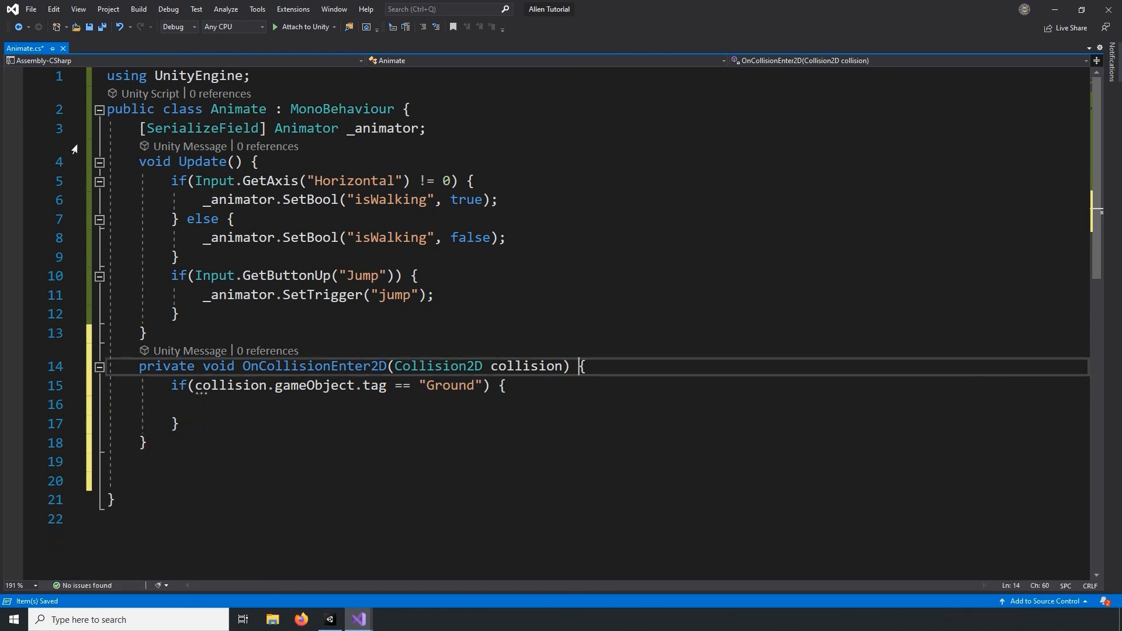
pyautogui.hotkey('ctrl', 's')
# Inside the Ground check, add the statement _animator.SetBool("isGrounded", true);.
pyautogui.press('Down')
pyautogui.press('Down')
pyautogui.write('_animator.SetBool("')
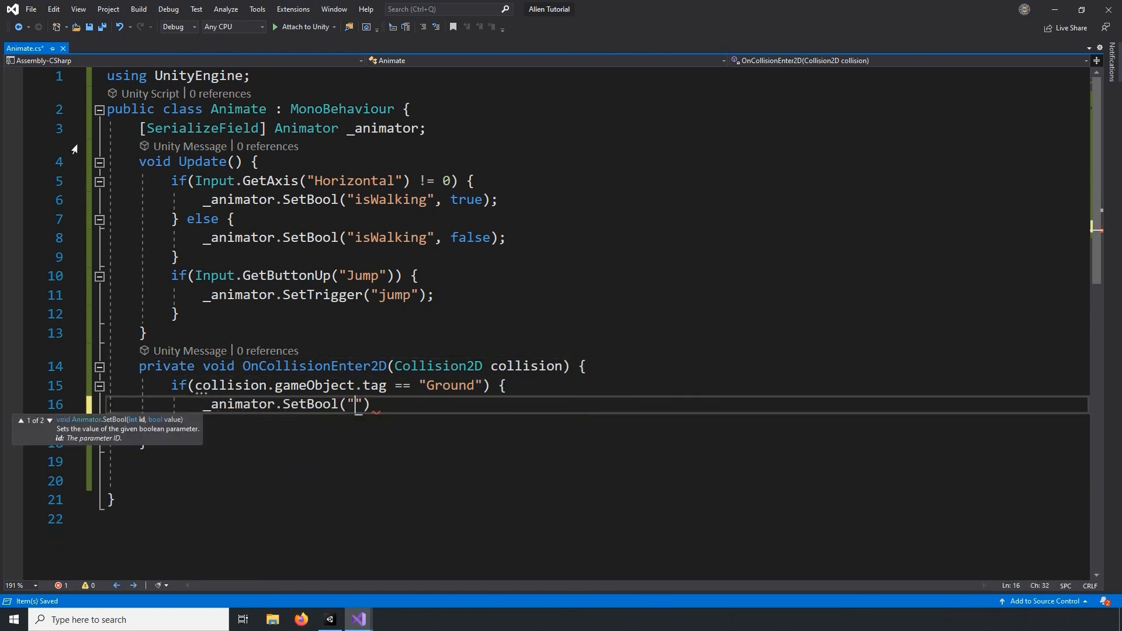
pyautogui.write('isGrounded", true);')
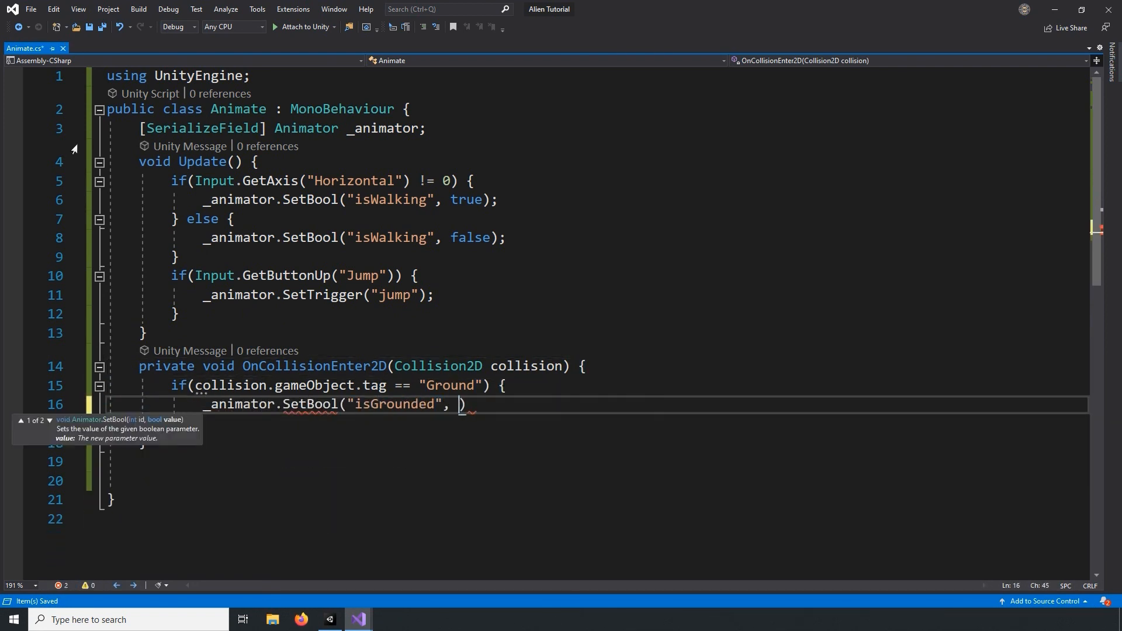
# Copy the isGrounded SetBool statement into the Jump button block, on a new line above the SetTrigger call.
pyautogui.hotkey('ctrl', 'shift', 'Left')
pyautogui.hotkey('ctrl', 'shift', 'Left')
pyautogui.hotkey('ctrl', 'shift', 'Left')
pyautogui.hotkey('ctrl', 'shift', 'Left')
pyautogui.hotkey('ctrl', 'shift', 'Left')
pyautogui.hotkey('ctrl', 'shift', 'Left')
pyautogui.hotkey('ctrl', 'shift', 'Left')
pyautogui.hotkey('ctrl', 'shift', 'Left')
pyautogui.hotkey('ctrl', 'c')
pyautogui.press('Up')
pyautogui.press('Up')
pyautogui.press('Up')
pyautogui.press('Up')
pyautogui.press('Up')
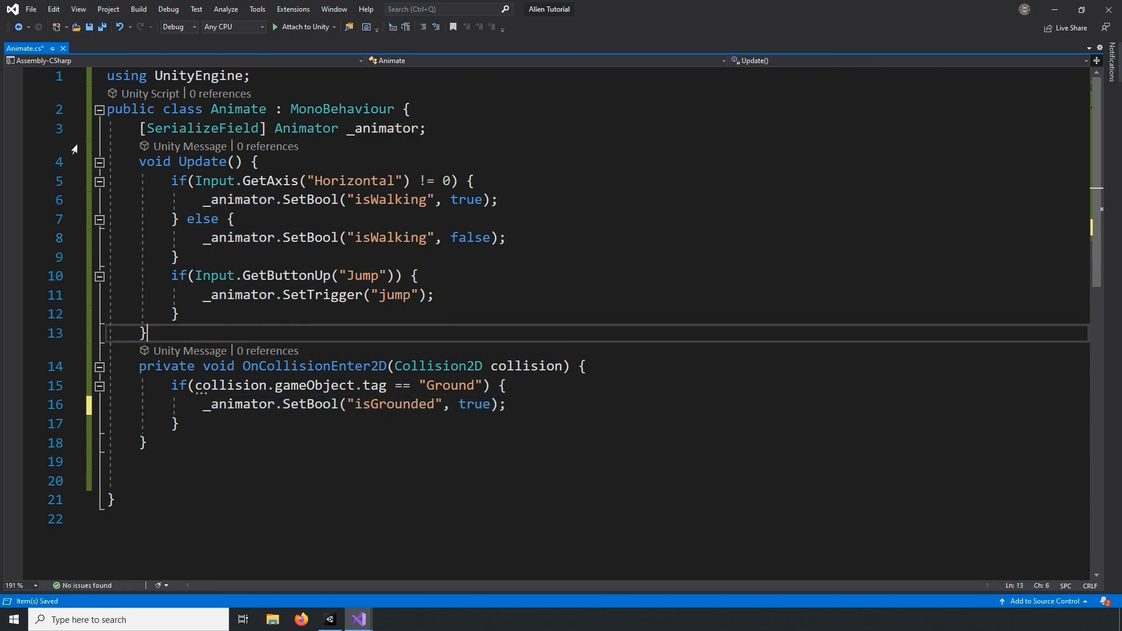
pyautogui.press('Return')
pyautogui.press('Up')
pyautogui.hotkey('ctrl', 'v')
# Change the isGrounded value in the Jump button block to false, save the script and return to Unity.
pyautogui.hotkey('ctrl', 'Left')
pyautogui.hotkey('ctrl', 'BackSpace')
pyautogui.write('false')
pyautogui.hotkey('ctrl', 's')
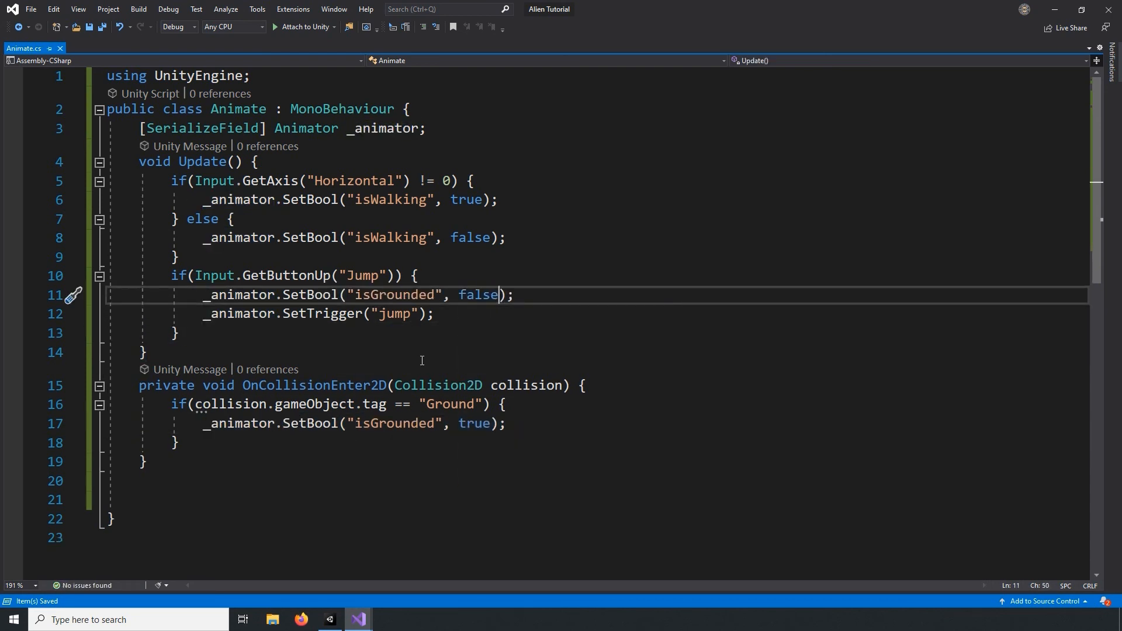
pyautogui.click(1055, 9)
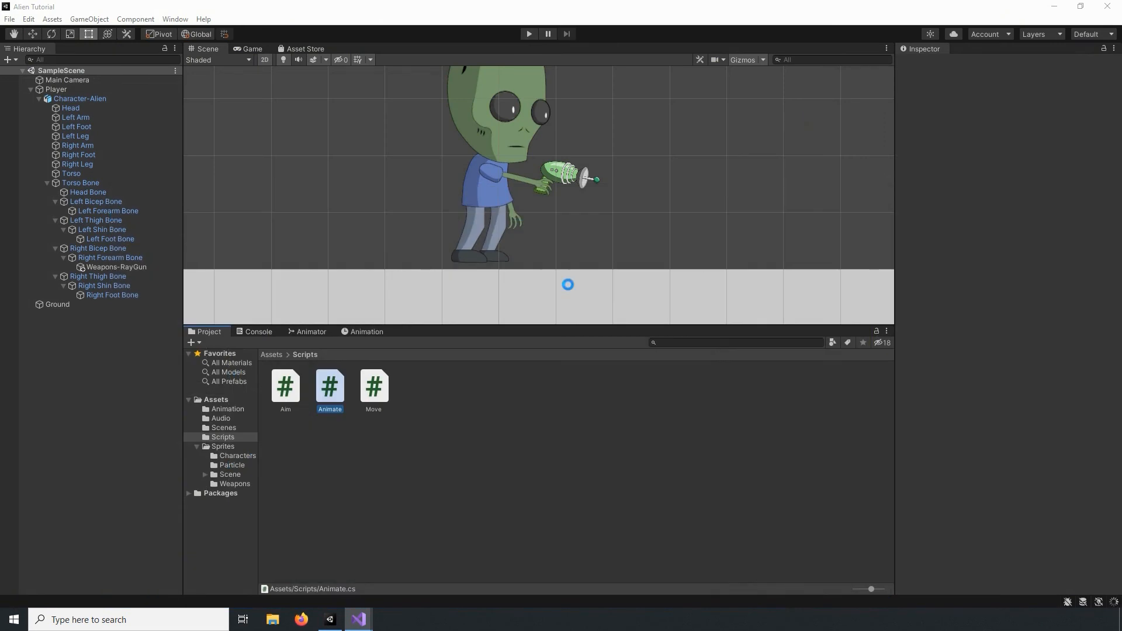
# Run the scene in the Game view and test the Player's animations by walking right, walking left and jumping.
pyautogui.click(66, 90)
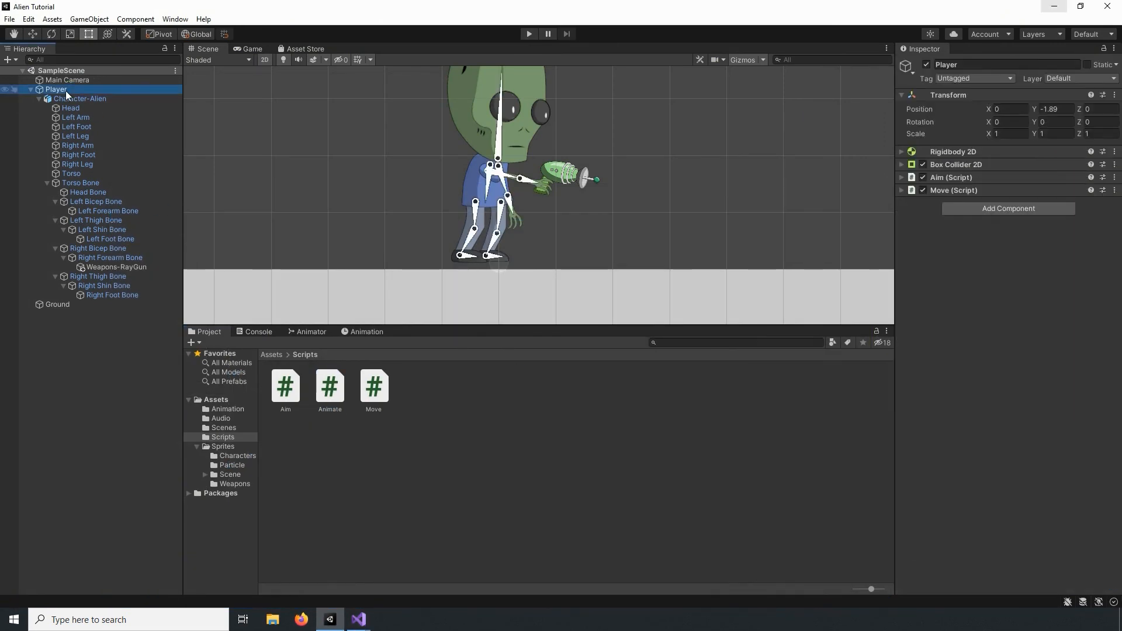
pyautogui.hotkey('ctrl', 'p')
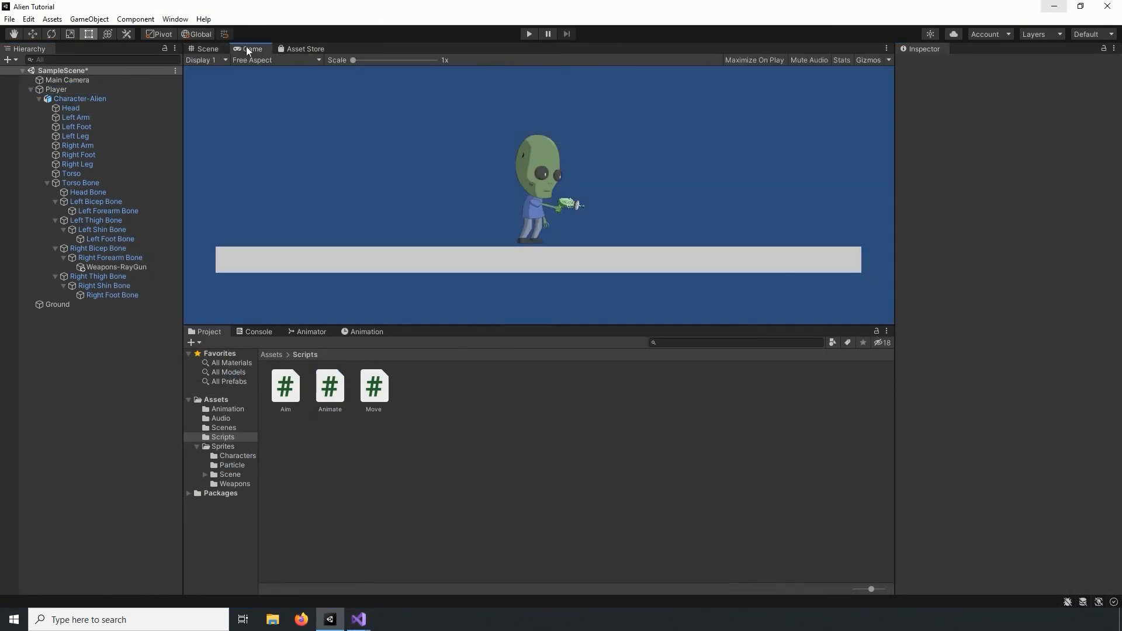
pyautogui.press('d')
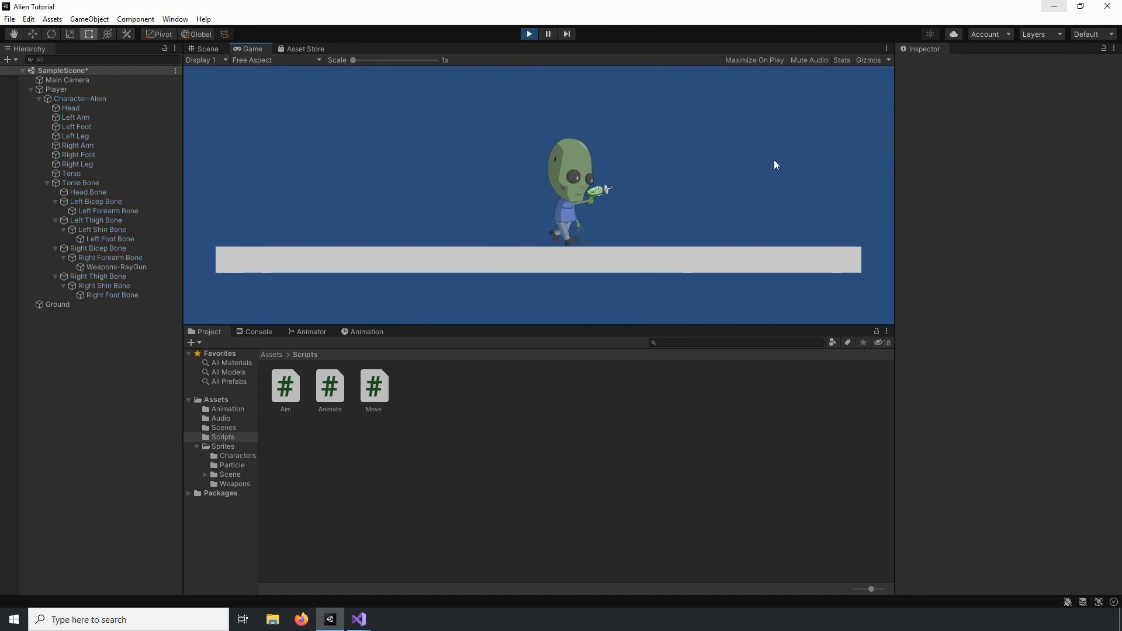
pyautogui.press('a')
pyautogui.press('space')
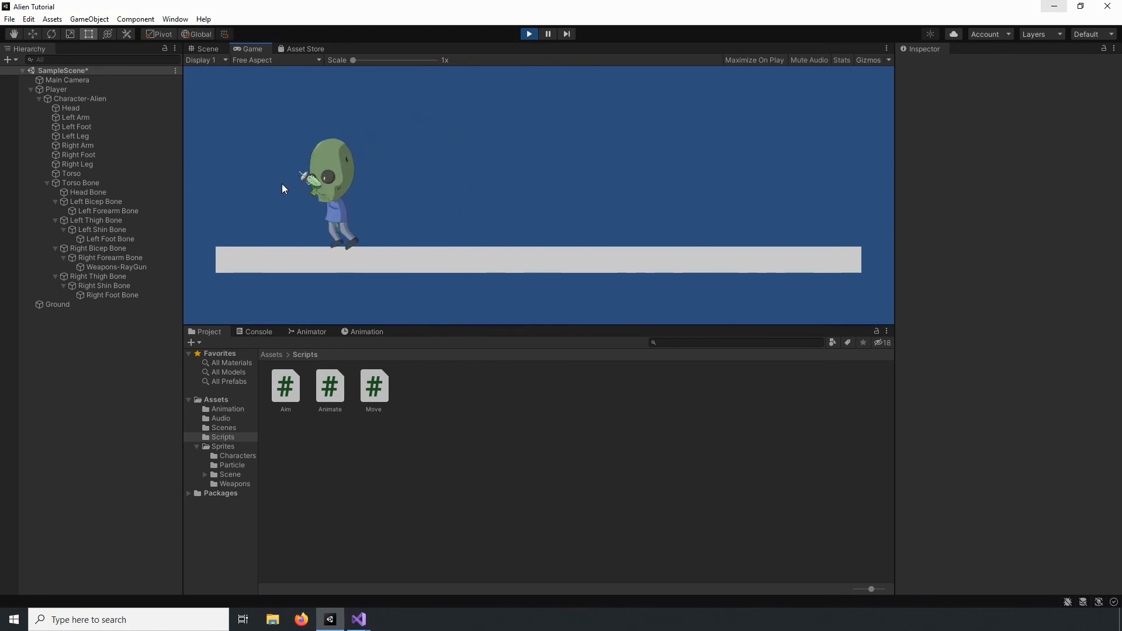
pyautogui.click(303, 331)
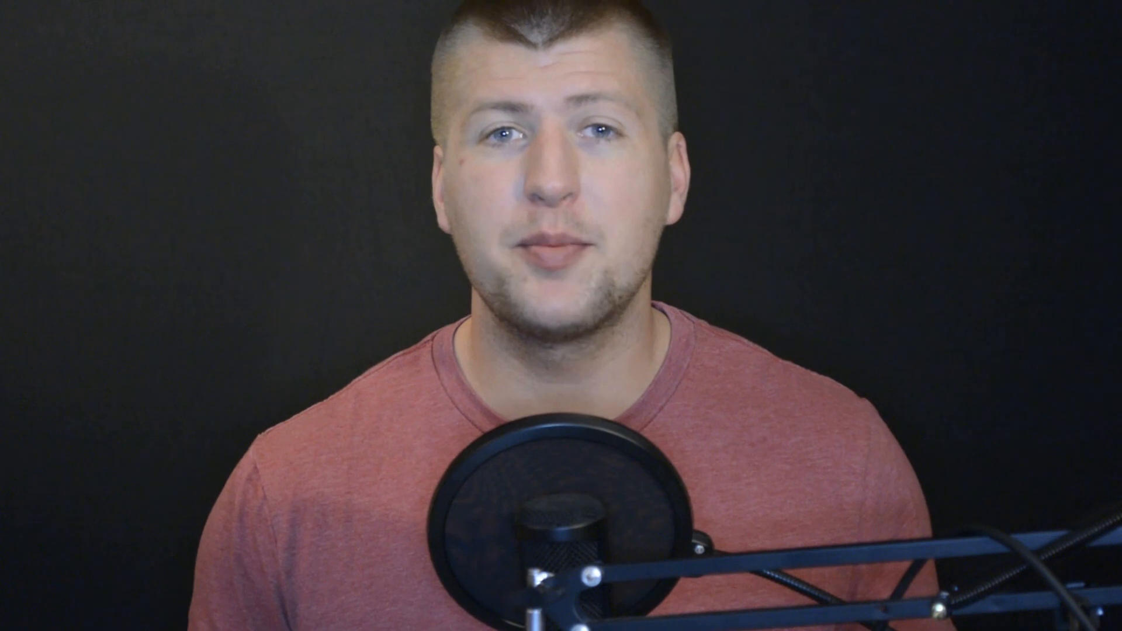